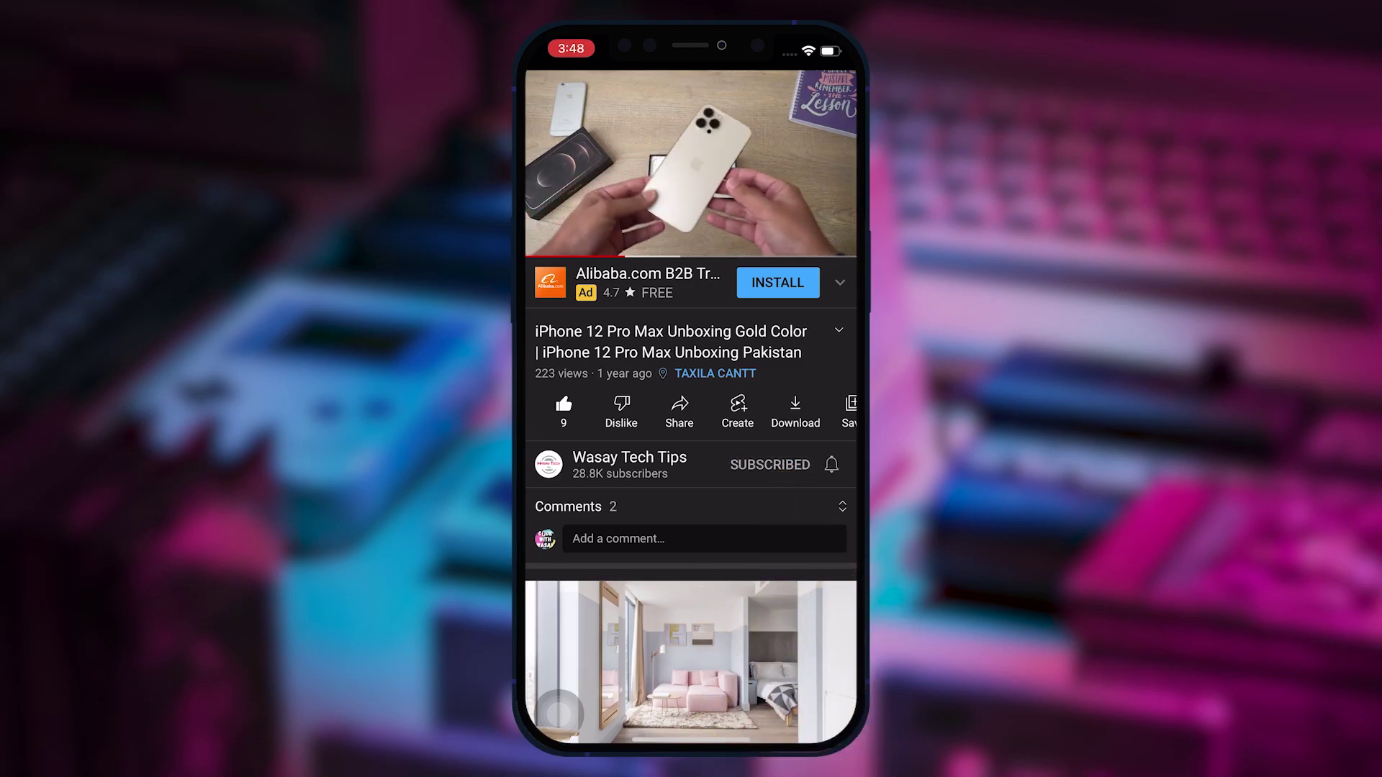
Subscribe to the channel and set its notification bell to All
left_click(831, 464)
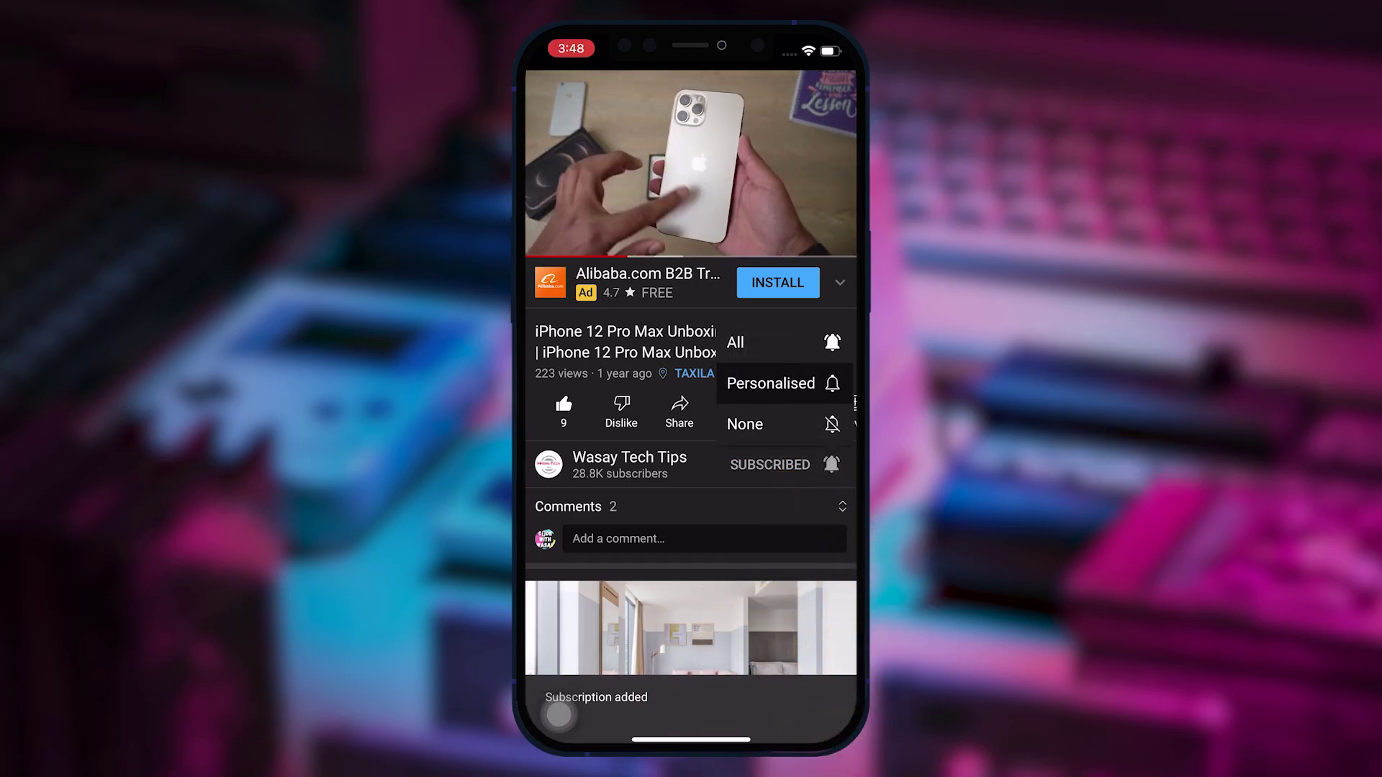
left_click(735, 343)
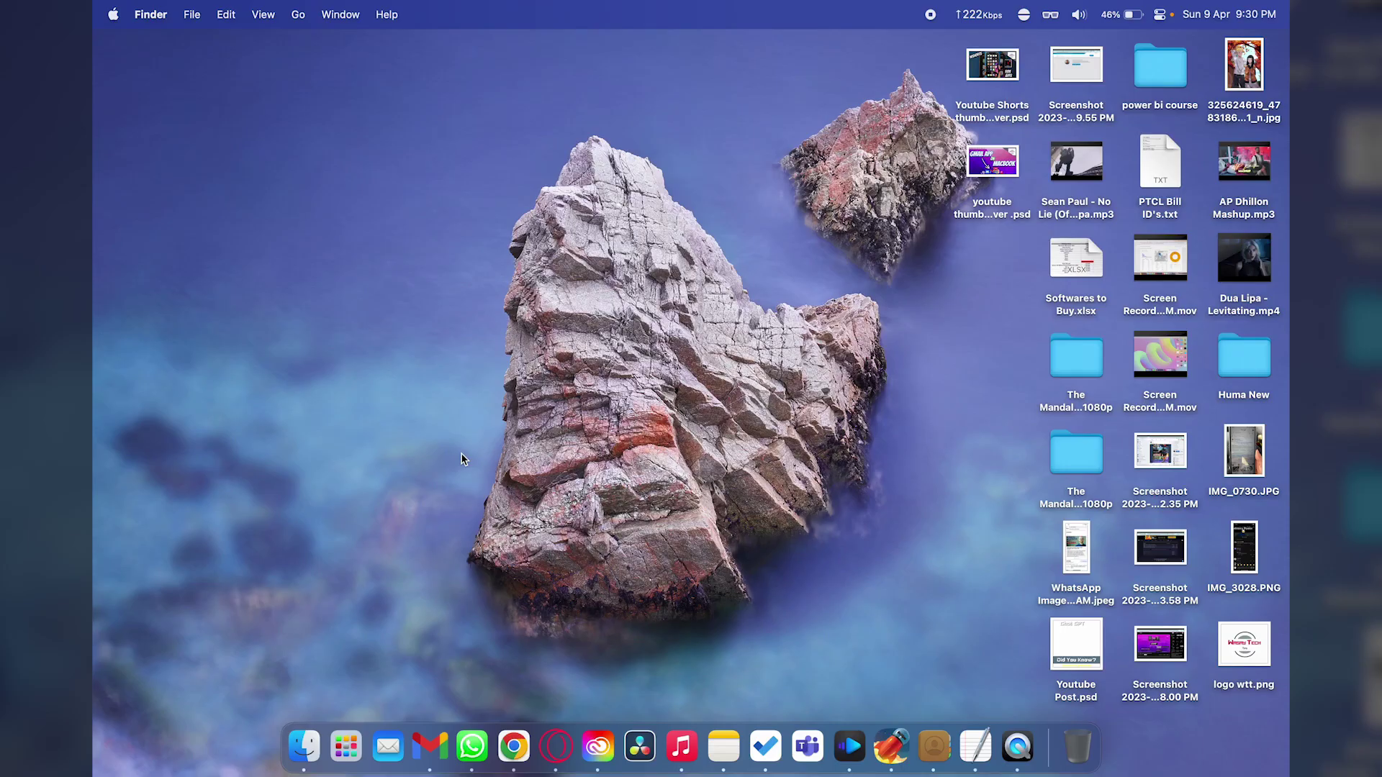
Bring Opera GX forward, showing the Google results for 'microsoft account'
left_click(555, 746)
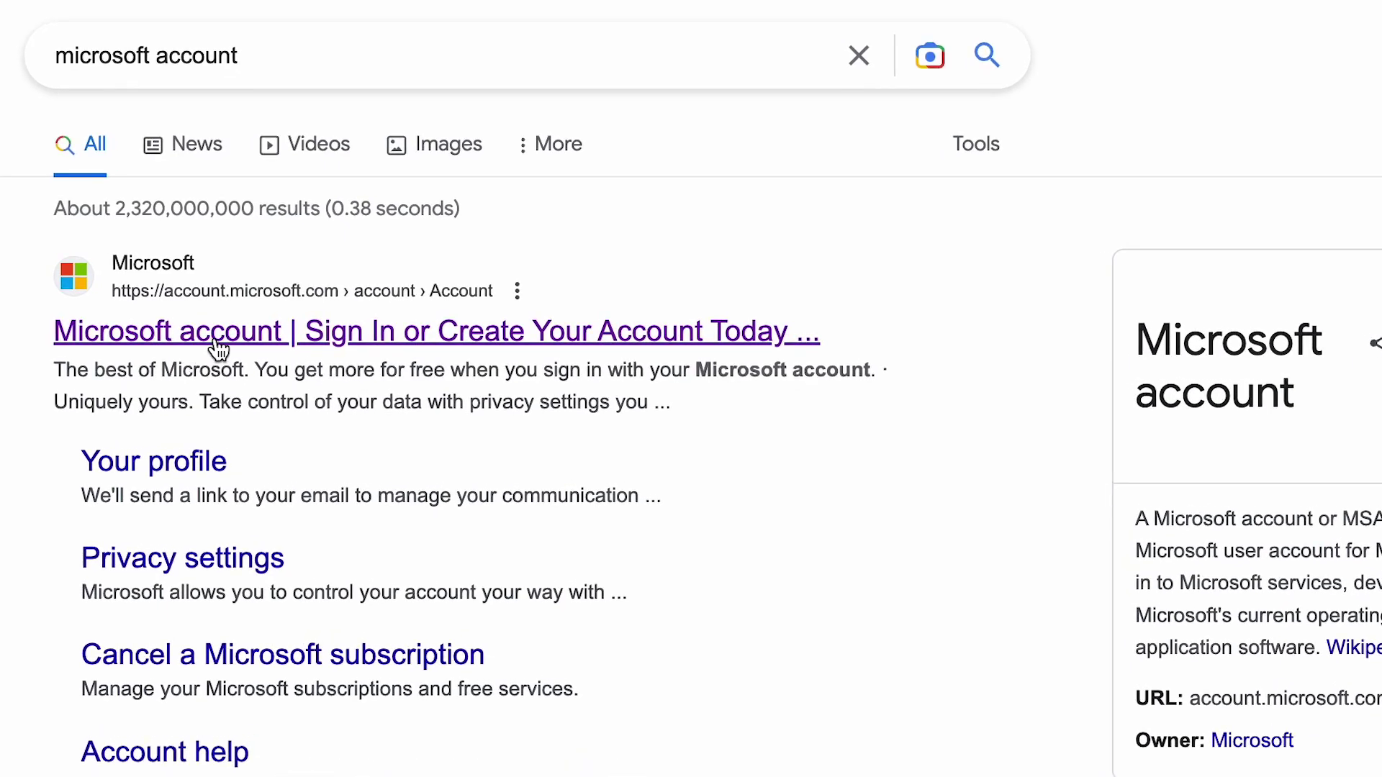
Open the Microsoft account site from the top result and sign in
left_click(216, 340)
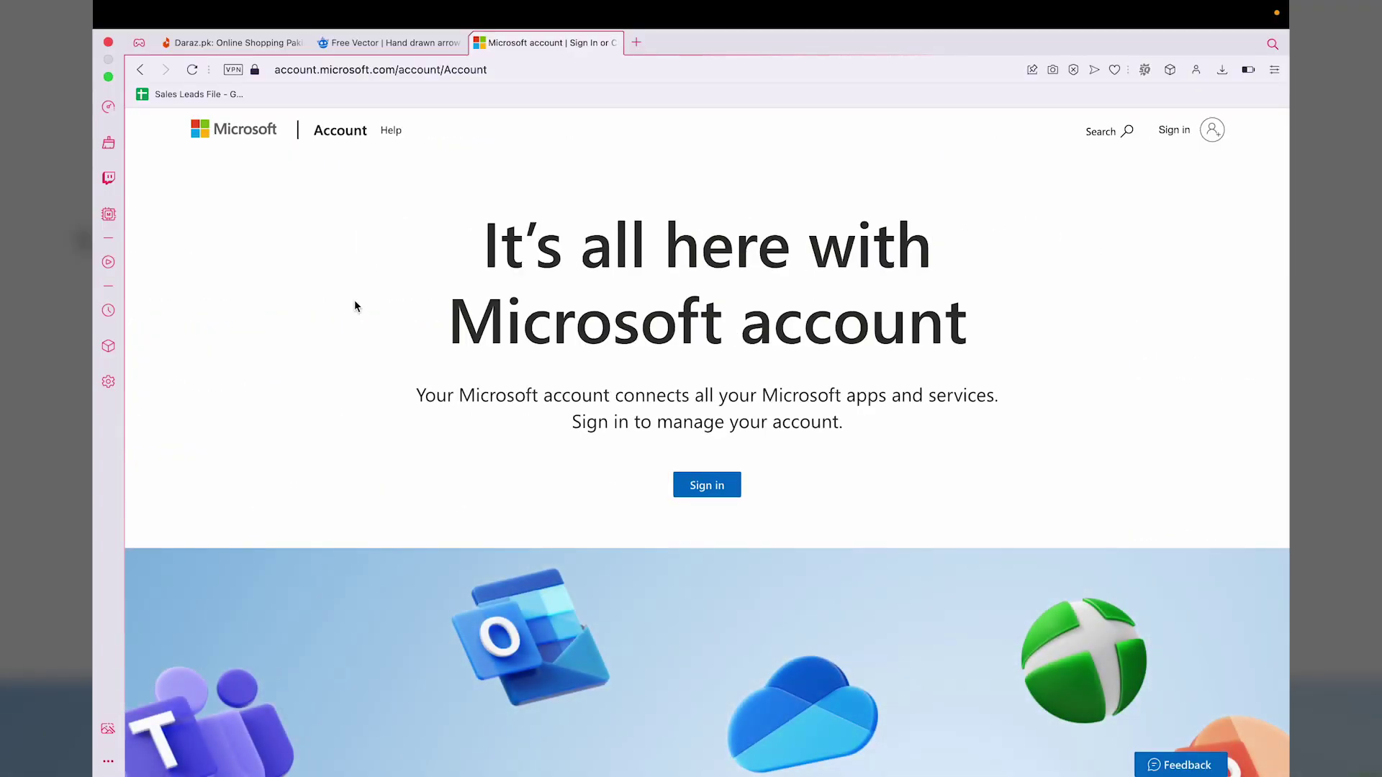
left_click(696, 492)
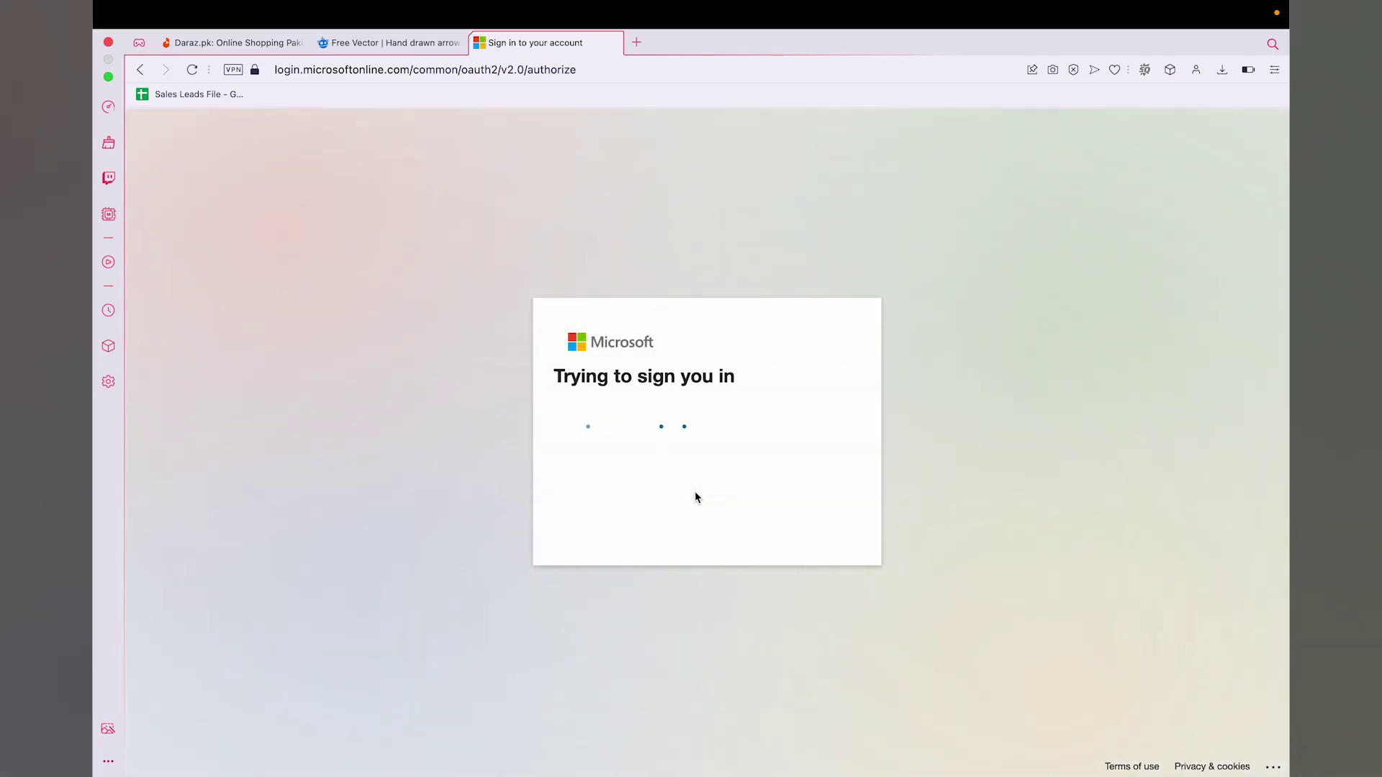
left_click(696, 495)
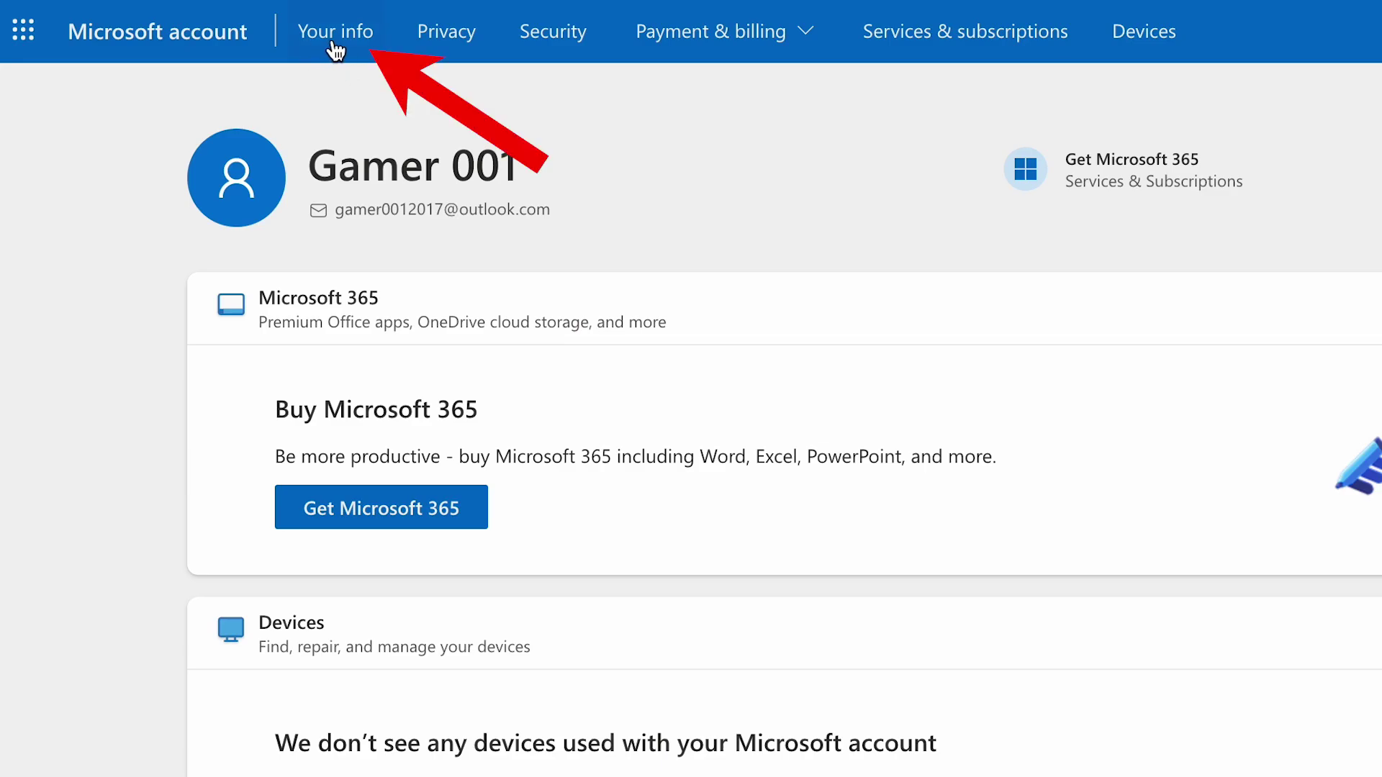
Go to Your info and scroll down to the Account info section
left_click(334, 46)
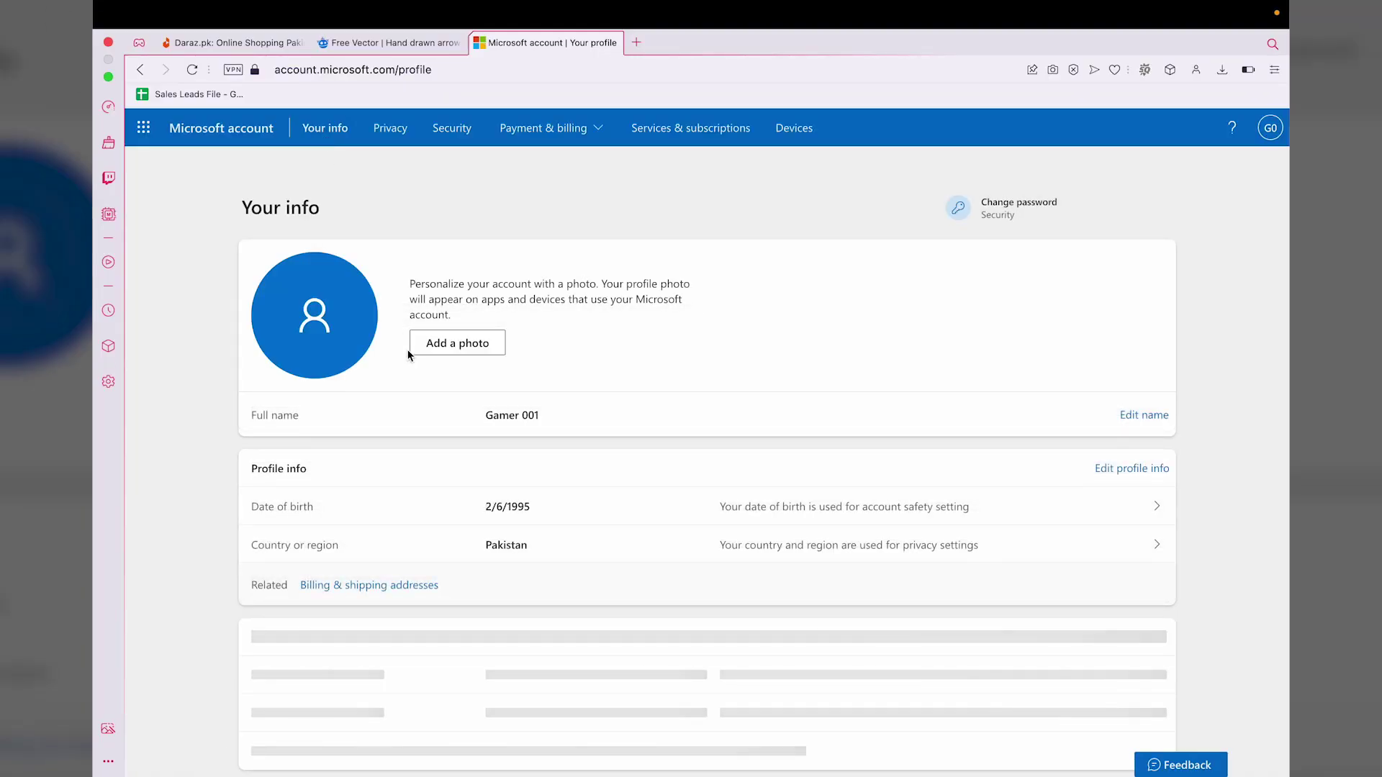
scroll(462, 506, "down", 5)
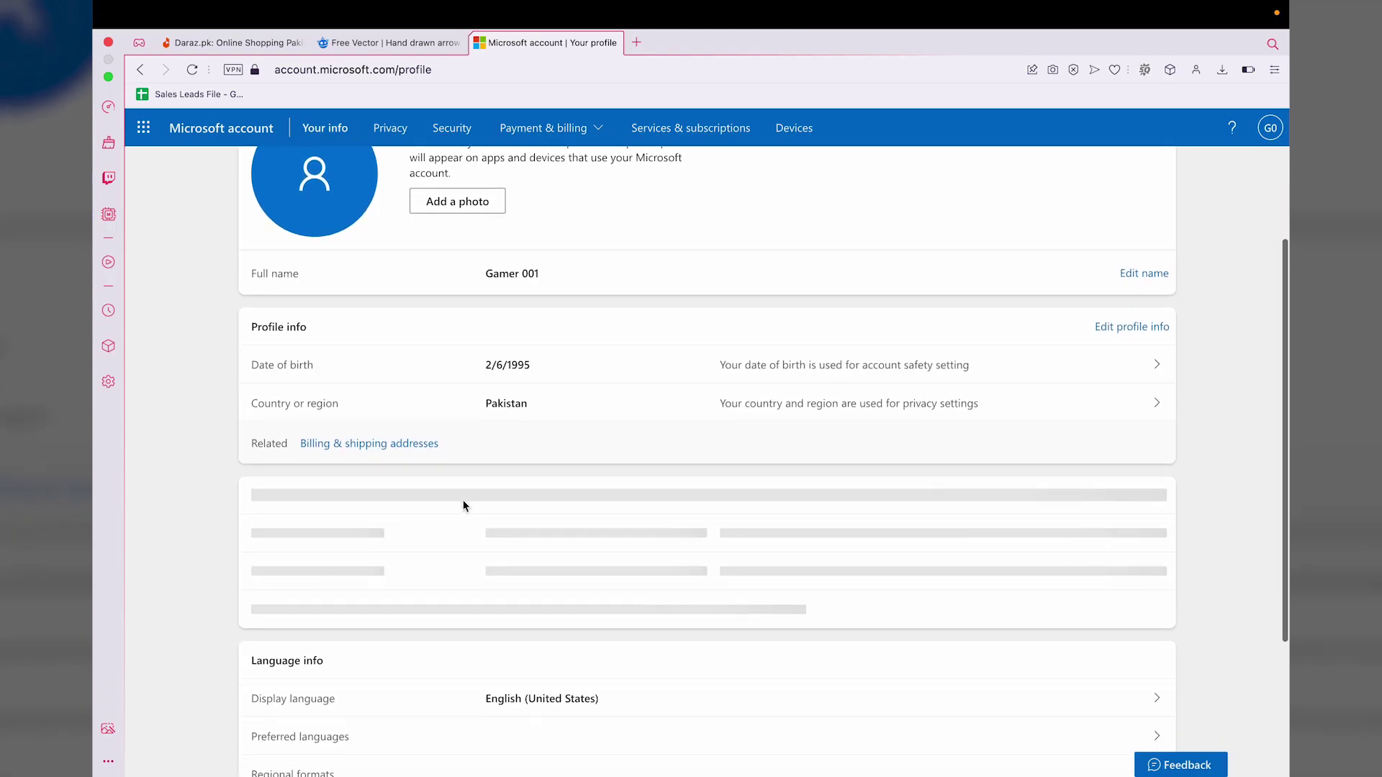
scroll(462, 506, "down", 1)
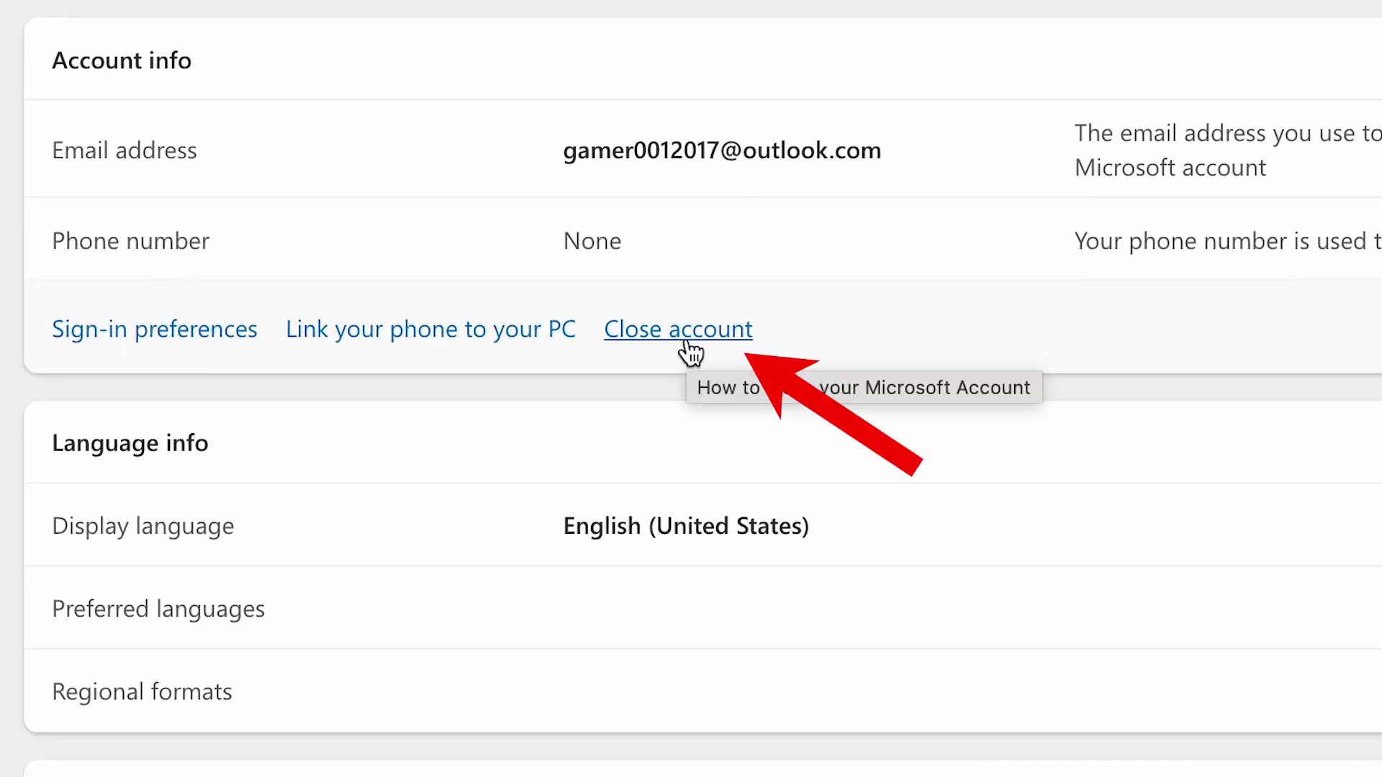
Open the How to close your Microsoft account guide and scroll through it
left_click(686, 346)
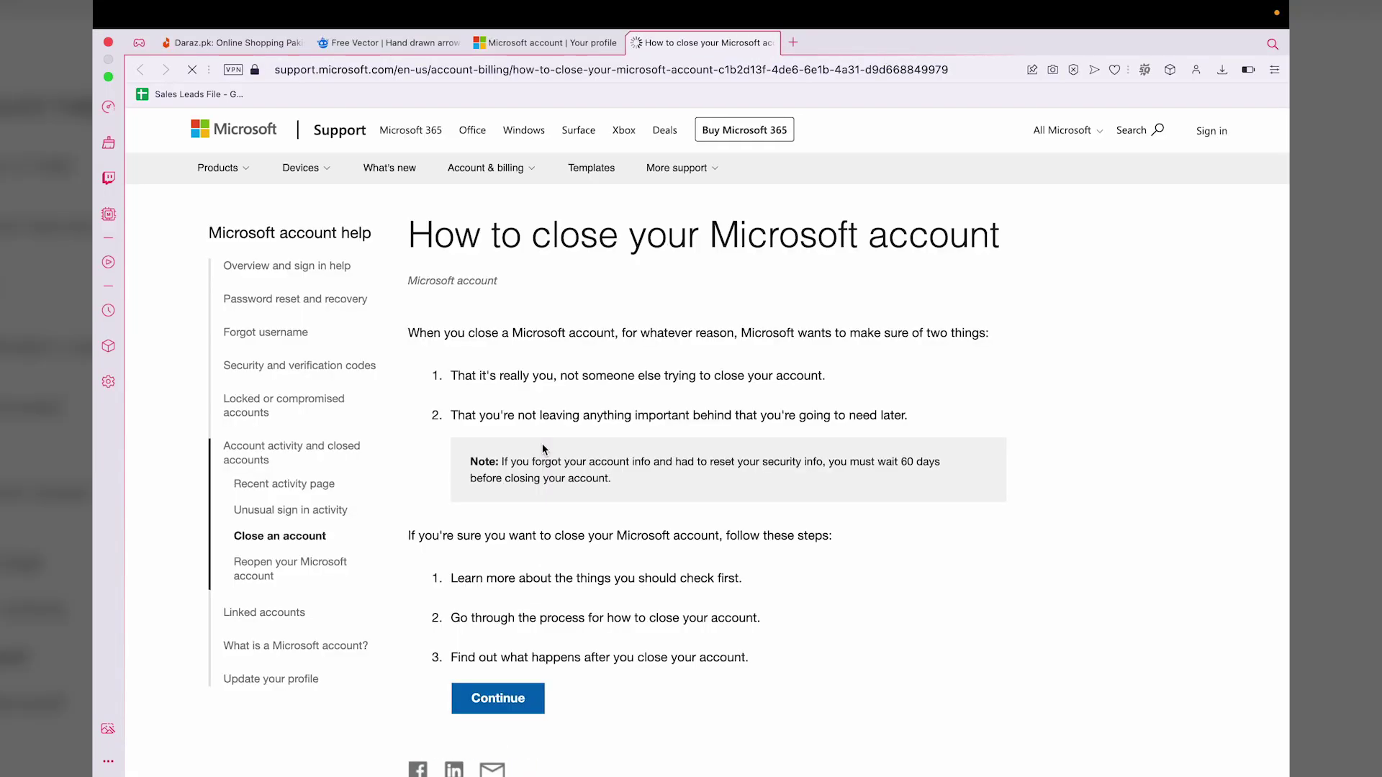
scroll(638, 523, "down", 2)
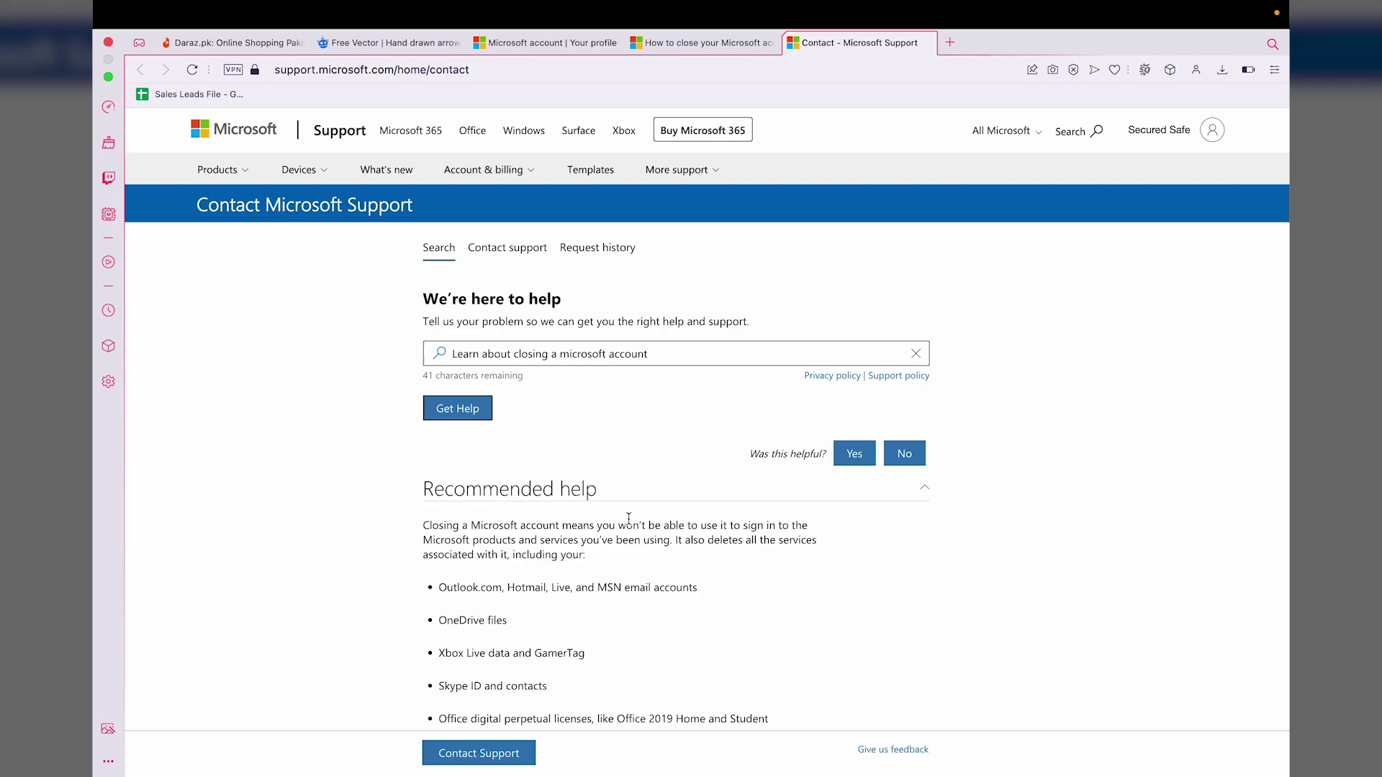
scroll(628, 518, "down", 5)
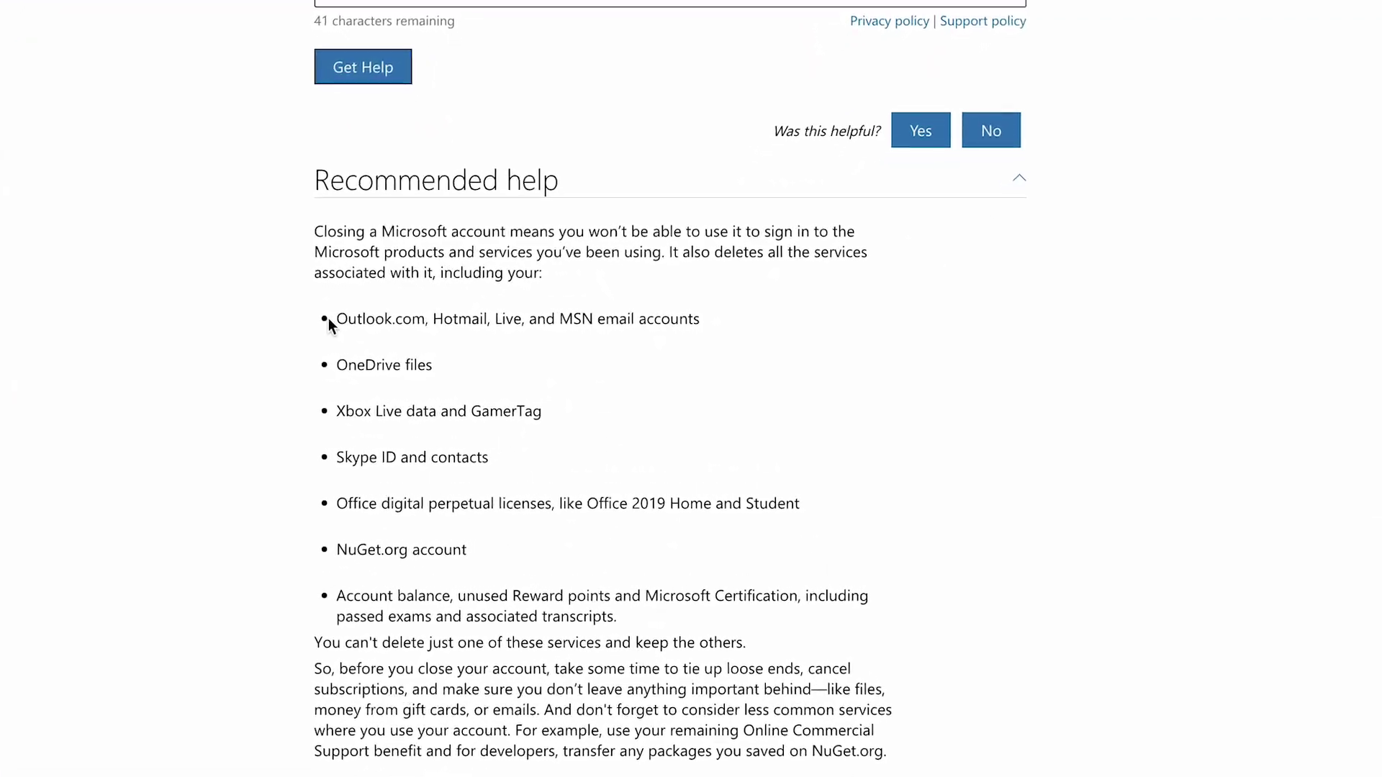
left_click_drag(322, 318, 508, 563)
scroll(507, 563, "down", 2)
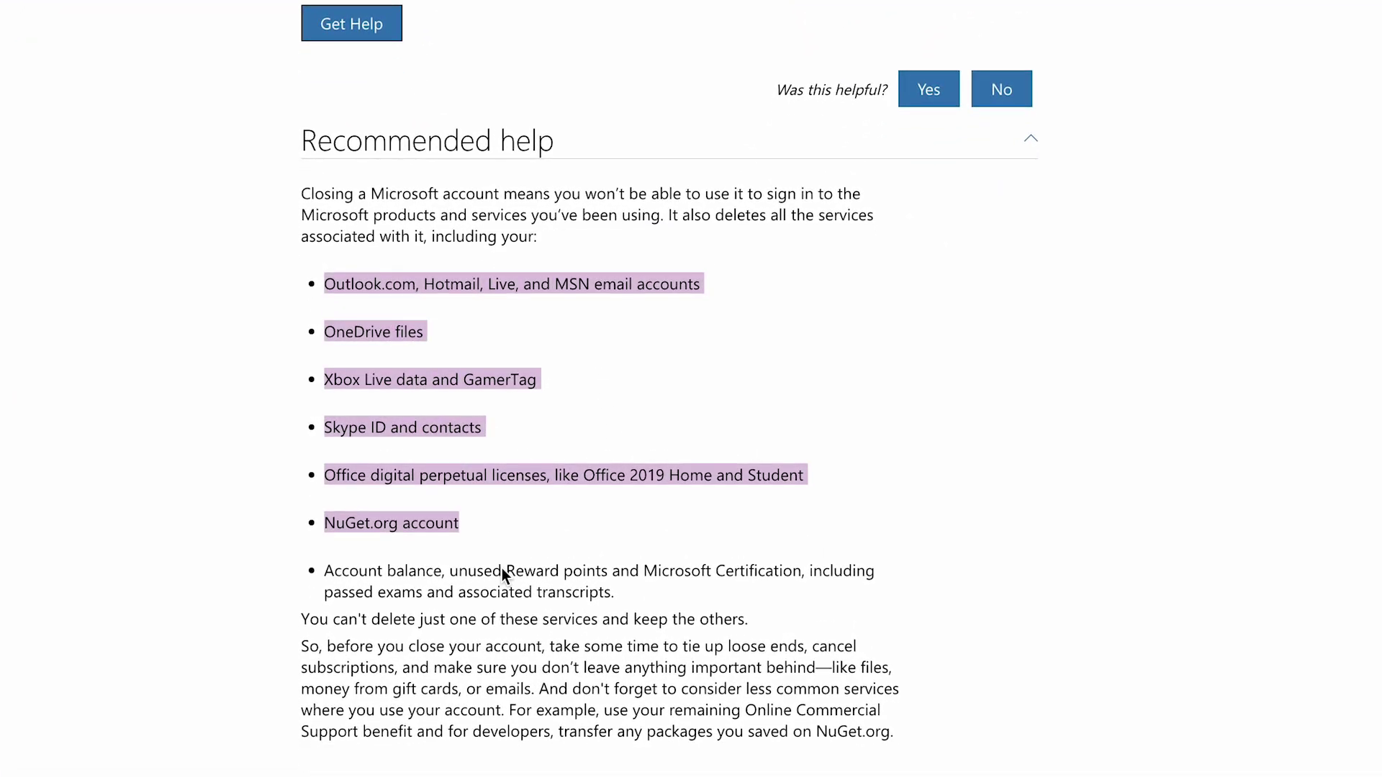
left_click(503, 568)
scroll(502, 568, "down", 3)
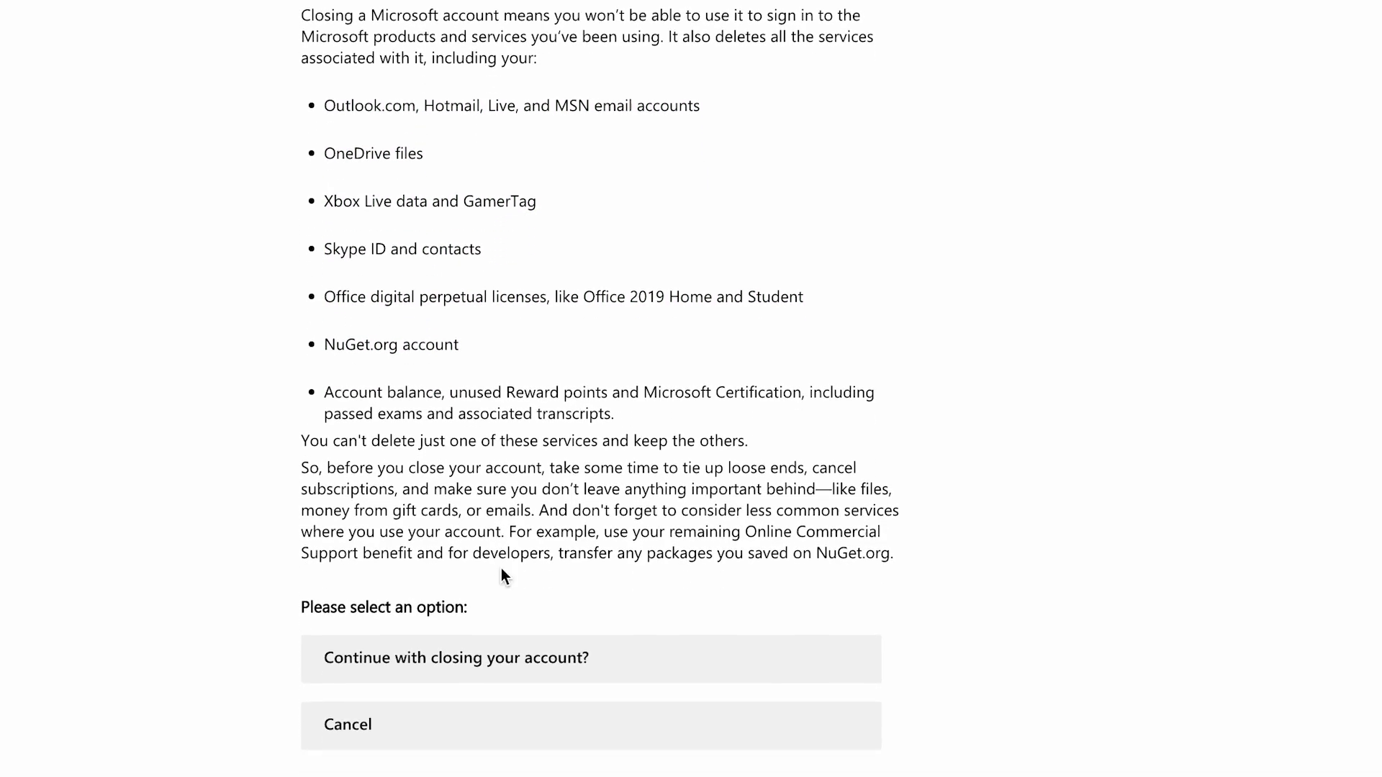
scroll(501, 567, "down", 3)
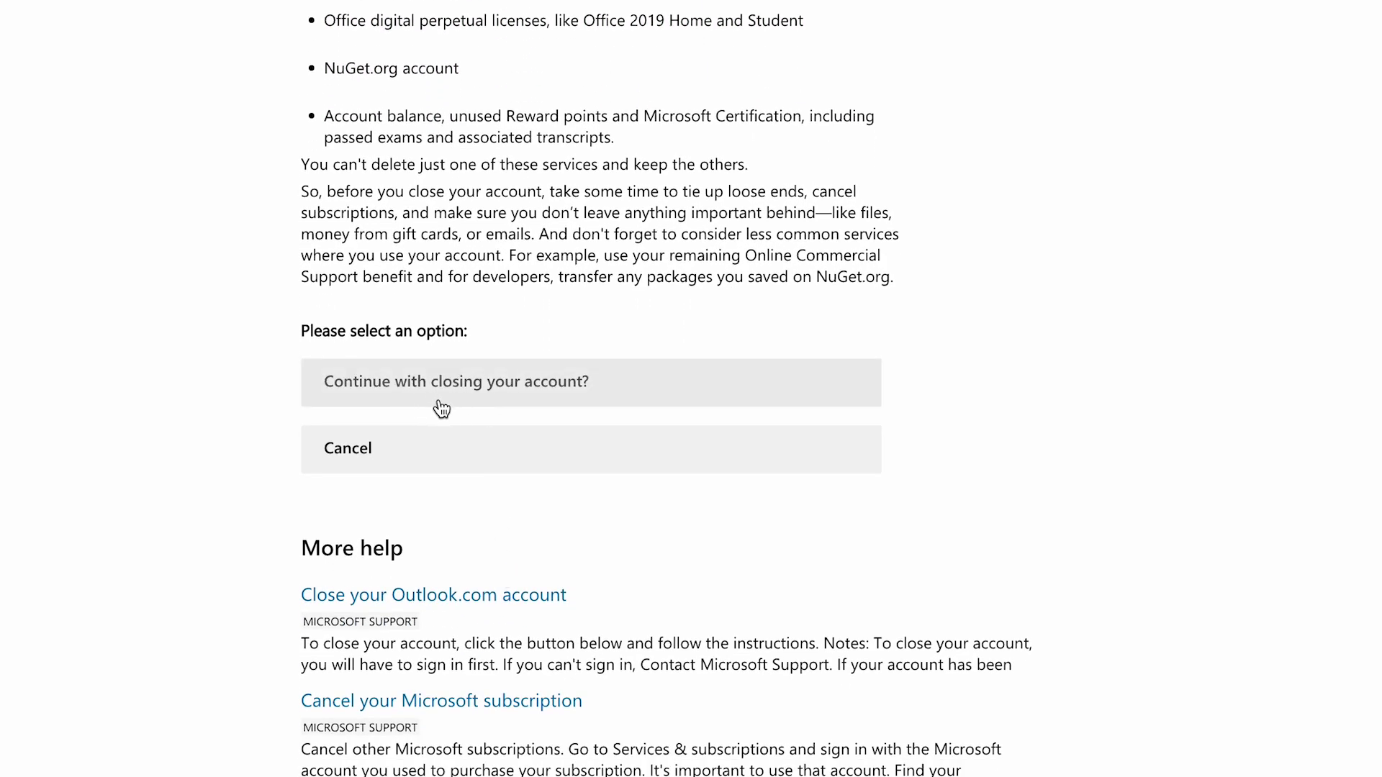
Continue with closing the account past the 30-day notice until Verify your identity appears
left_click(388, 395)
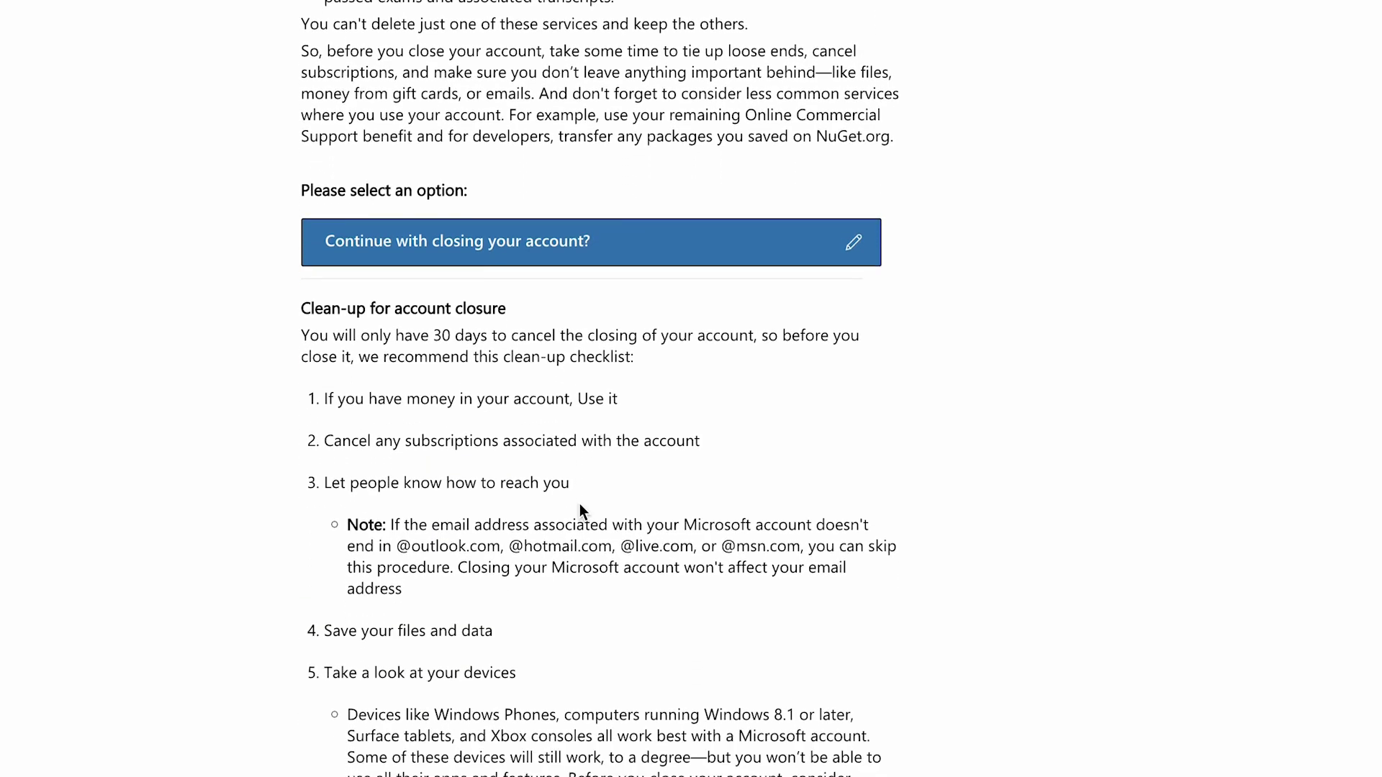
scroll(377, 308, "down", 1)
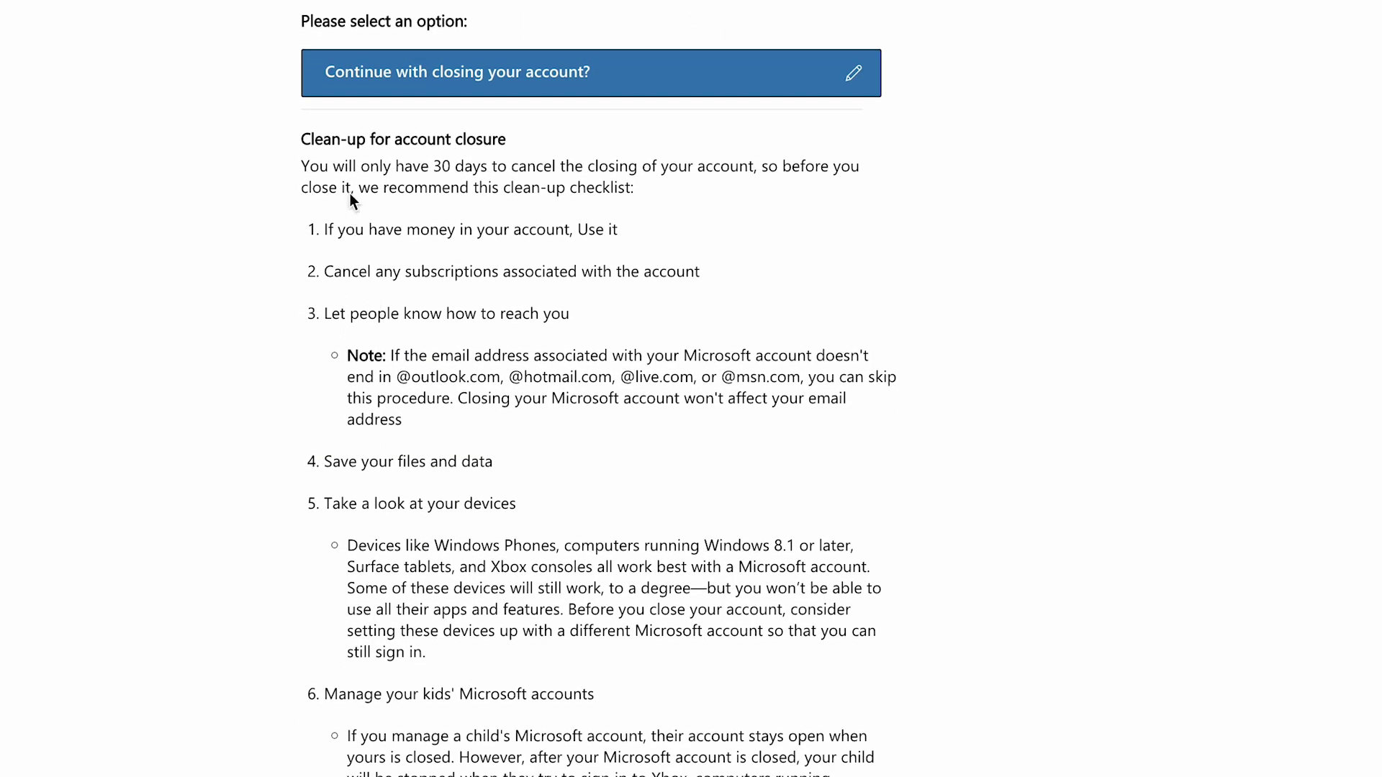
left_click_drag(394, 166, 548, 228)
left_click(548, 228)
scroll(544, 449, "down", 3)
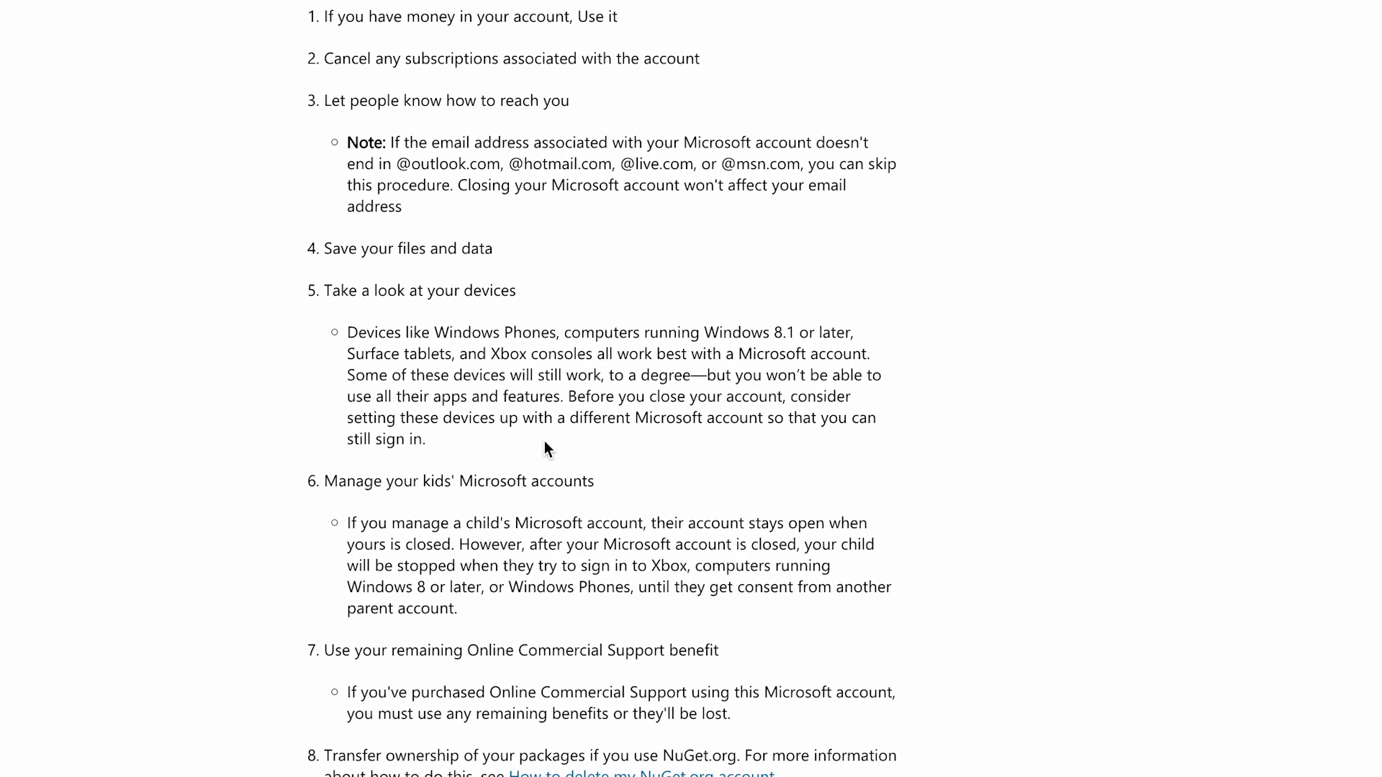
scroll(544, 443, "down", 4)
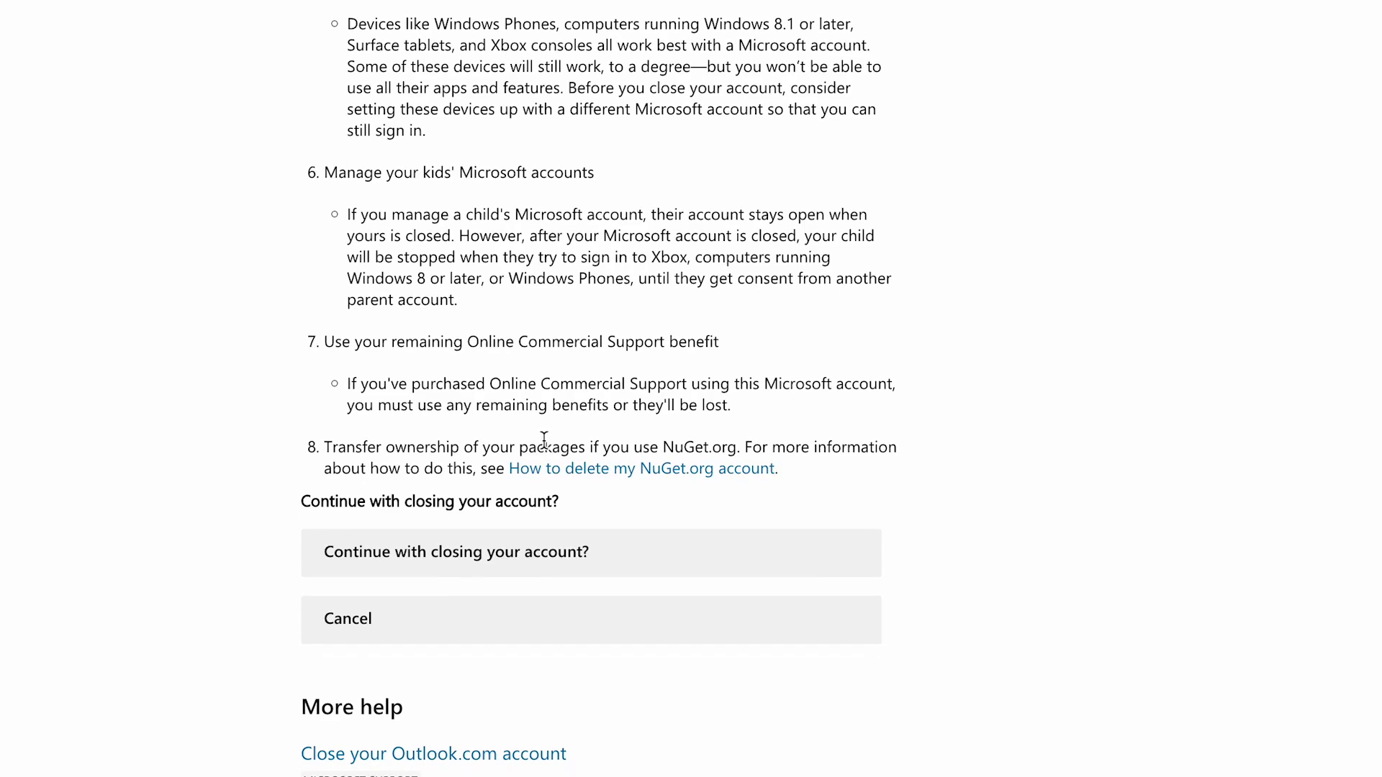
left_click(454, 573)
scroll(495, 676, "down", 3)
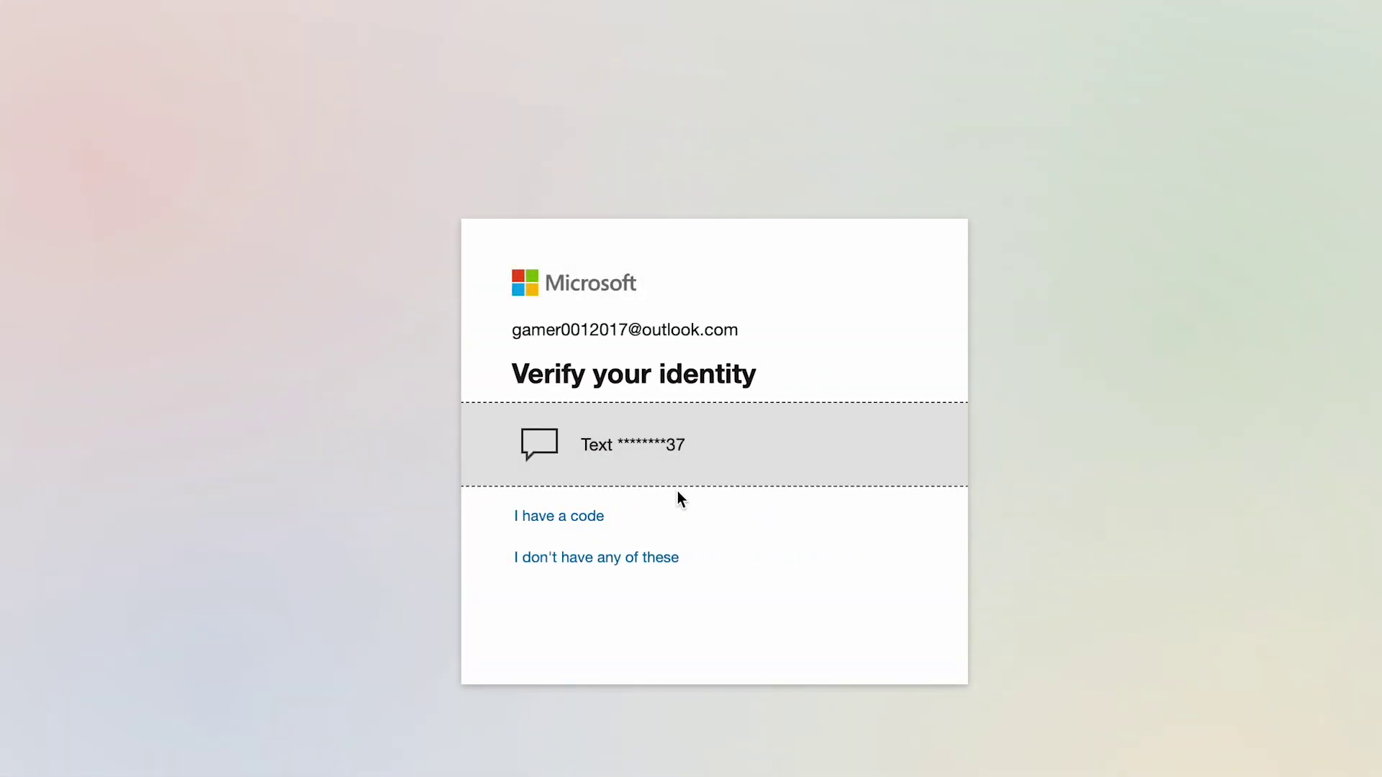
Verify identity by text code, change the closure wait from 60 to 30 days, and continue
left_click(717, 472)
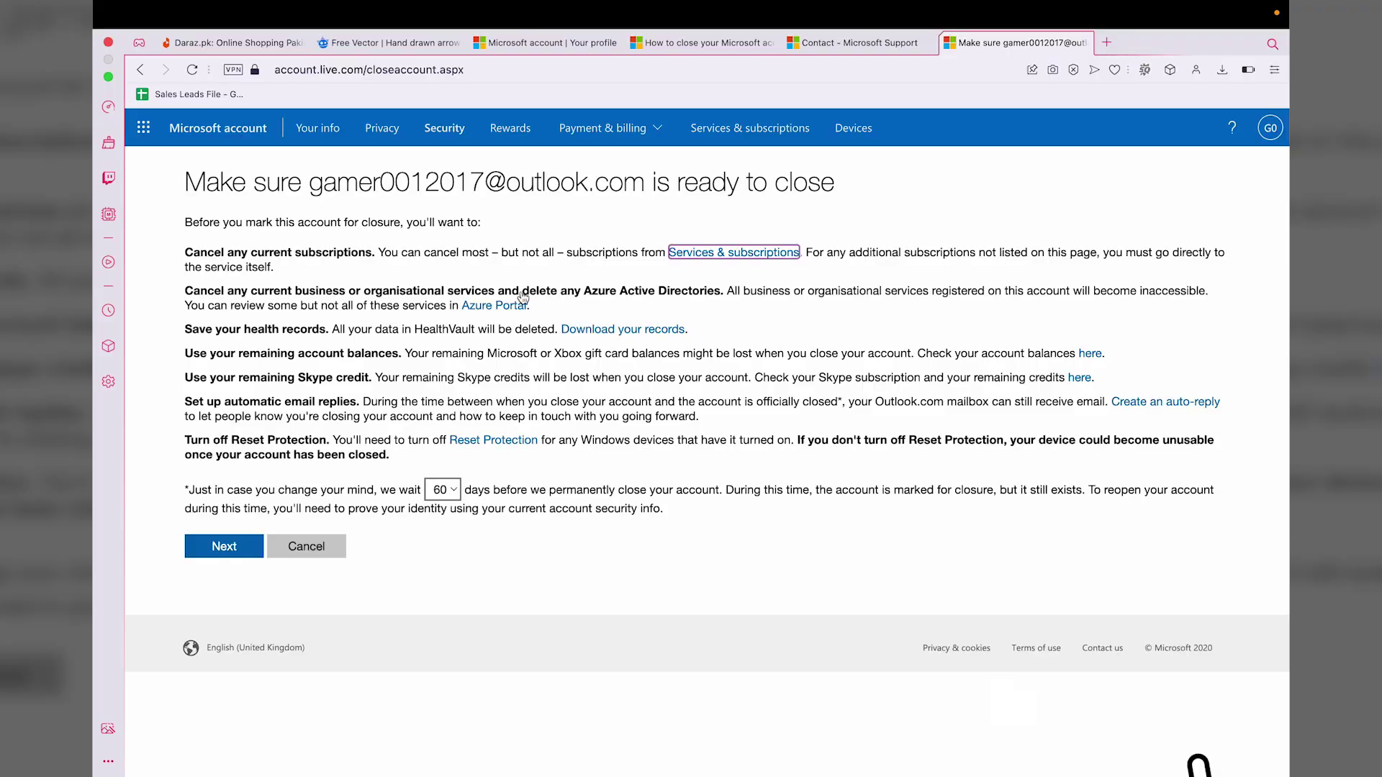
left_click_drag(314, 185, 644, 185)
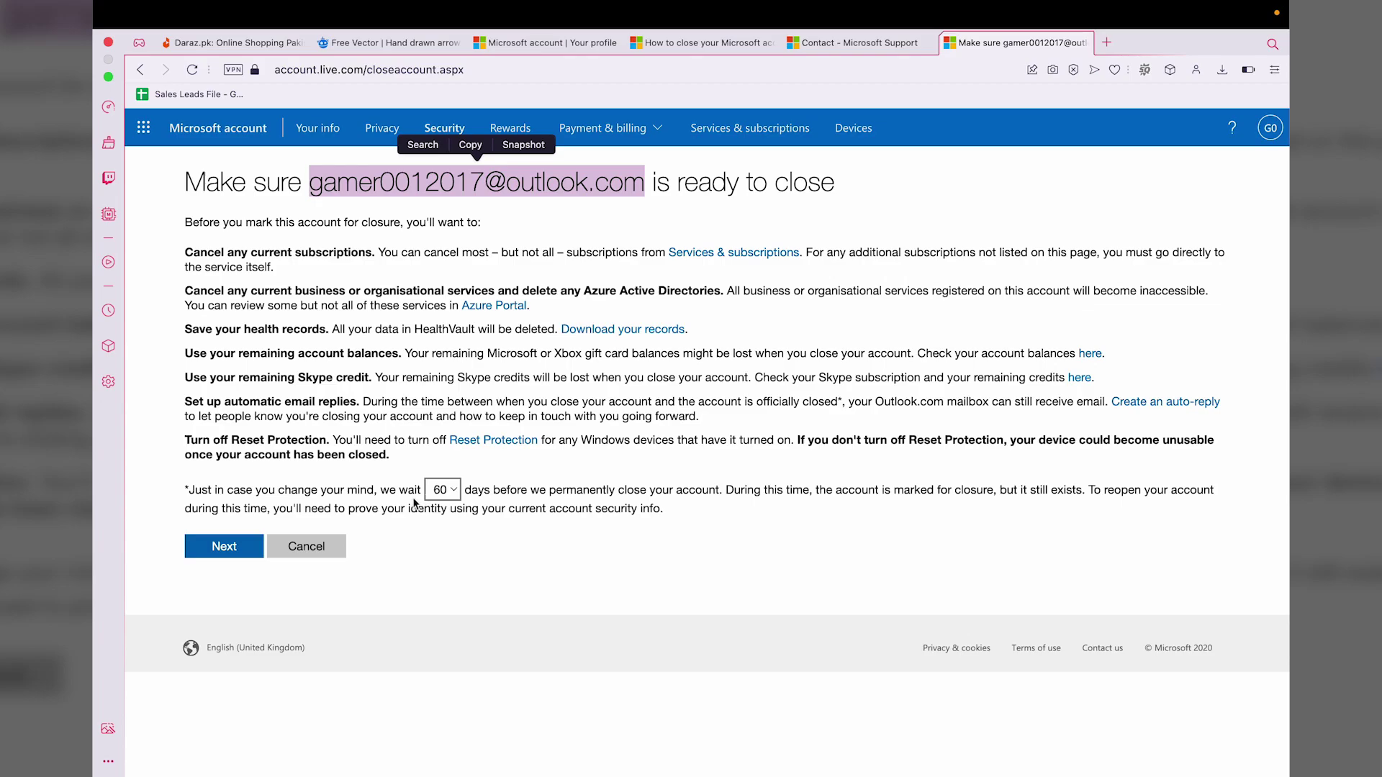
left_click(441, 495)
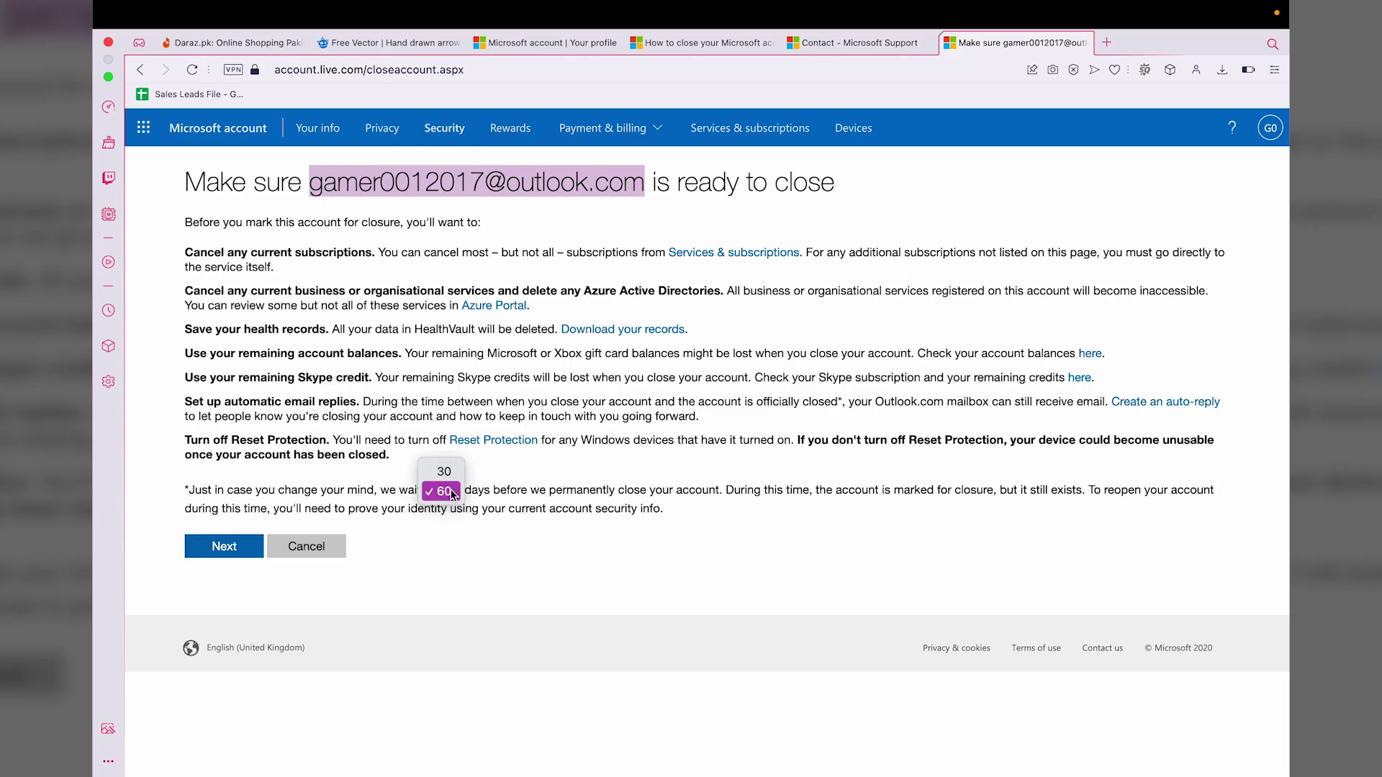
left_click(446, 472)
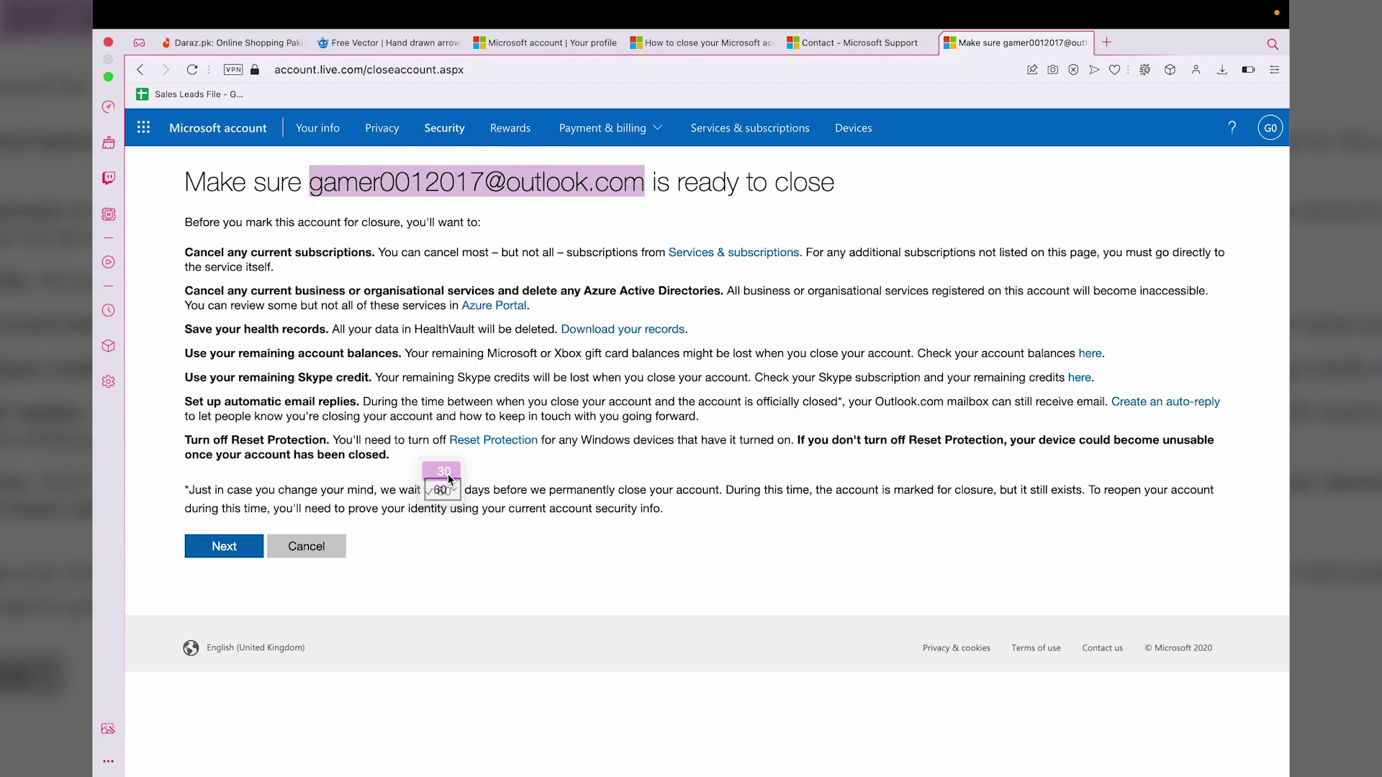
left_click(202, 556)
Tick the first five acknowledgements: personal data, subscriptions, Outlook/OneDrive, certifications, store listings
scroll(257, 342, "down", 2)
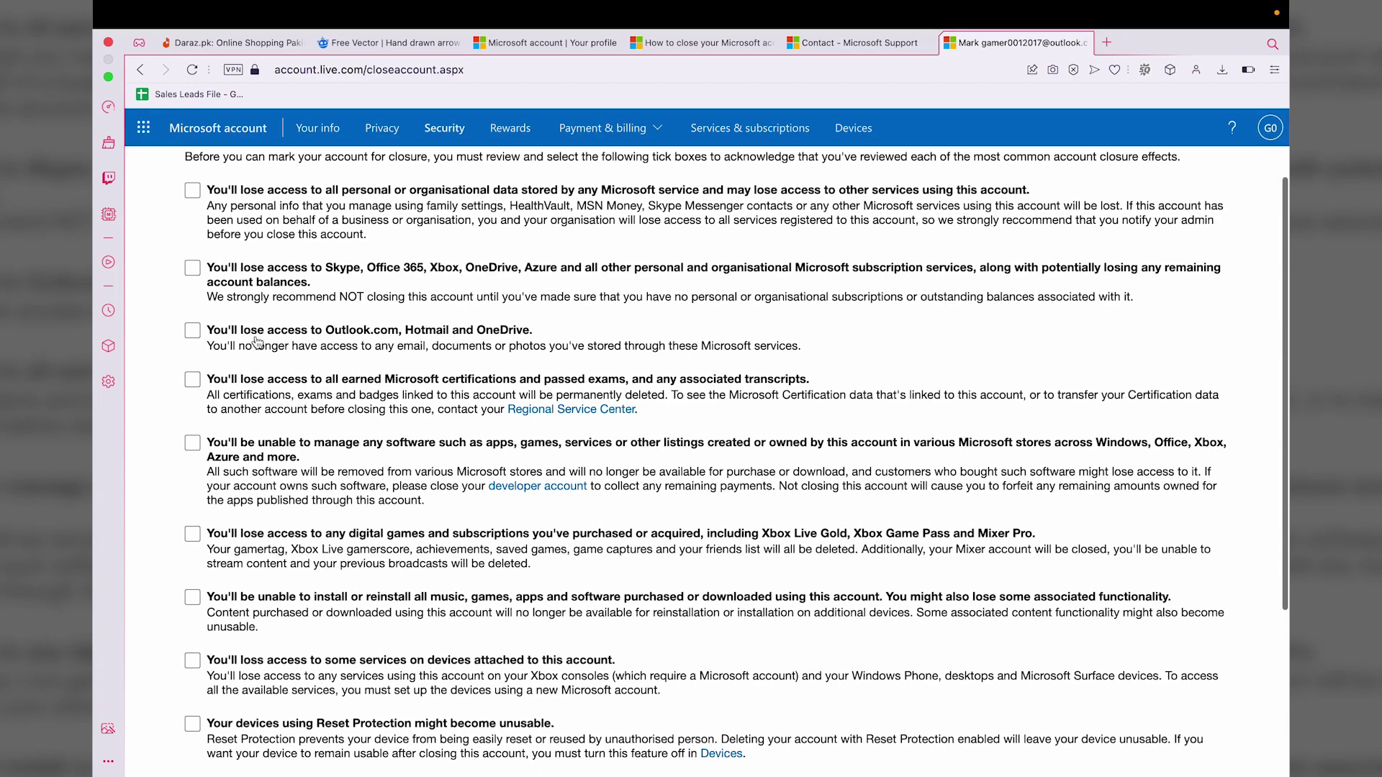
scroll(292, 496, "down", 1)
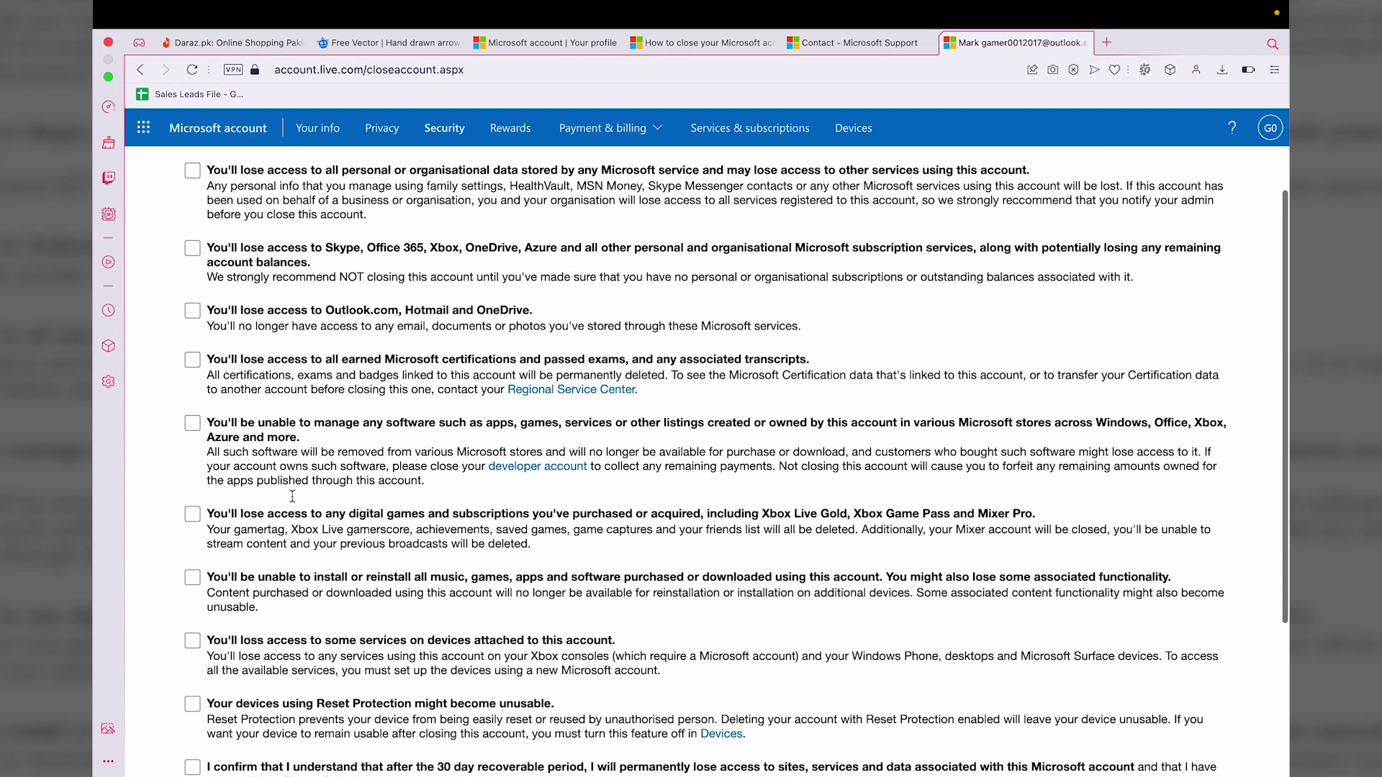
scroll(291, 495, "up", 3)
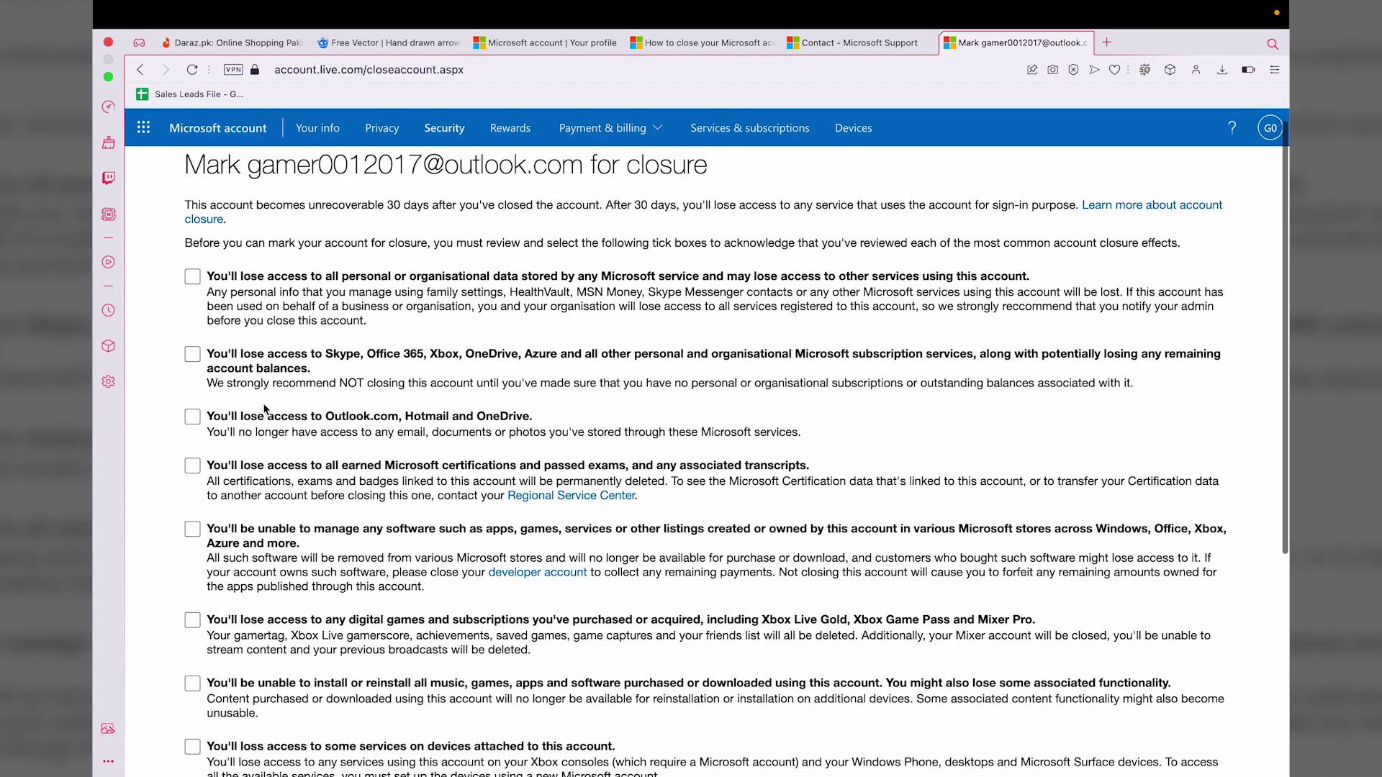
left_click(193, 278)
left_click(193, 356)
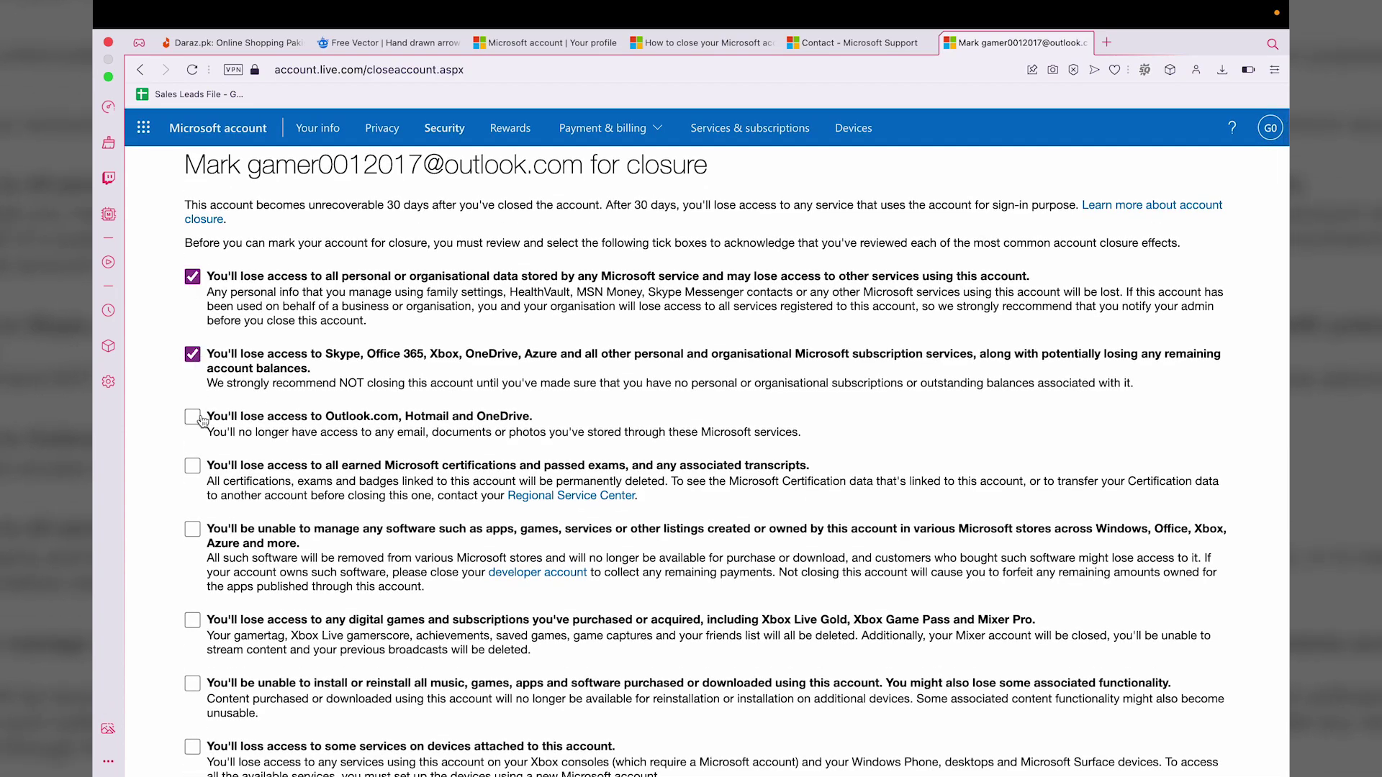
left_click(196, 419)
left_click(197, 468)
left_click(196, 531)
Tick the remaining acknowledgements: games, reinstalls, attached devices, Reset Protection, 30-day recovery
scroll(200, 530, "down", 1)
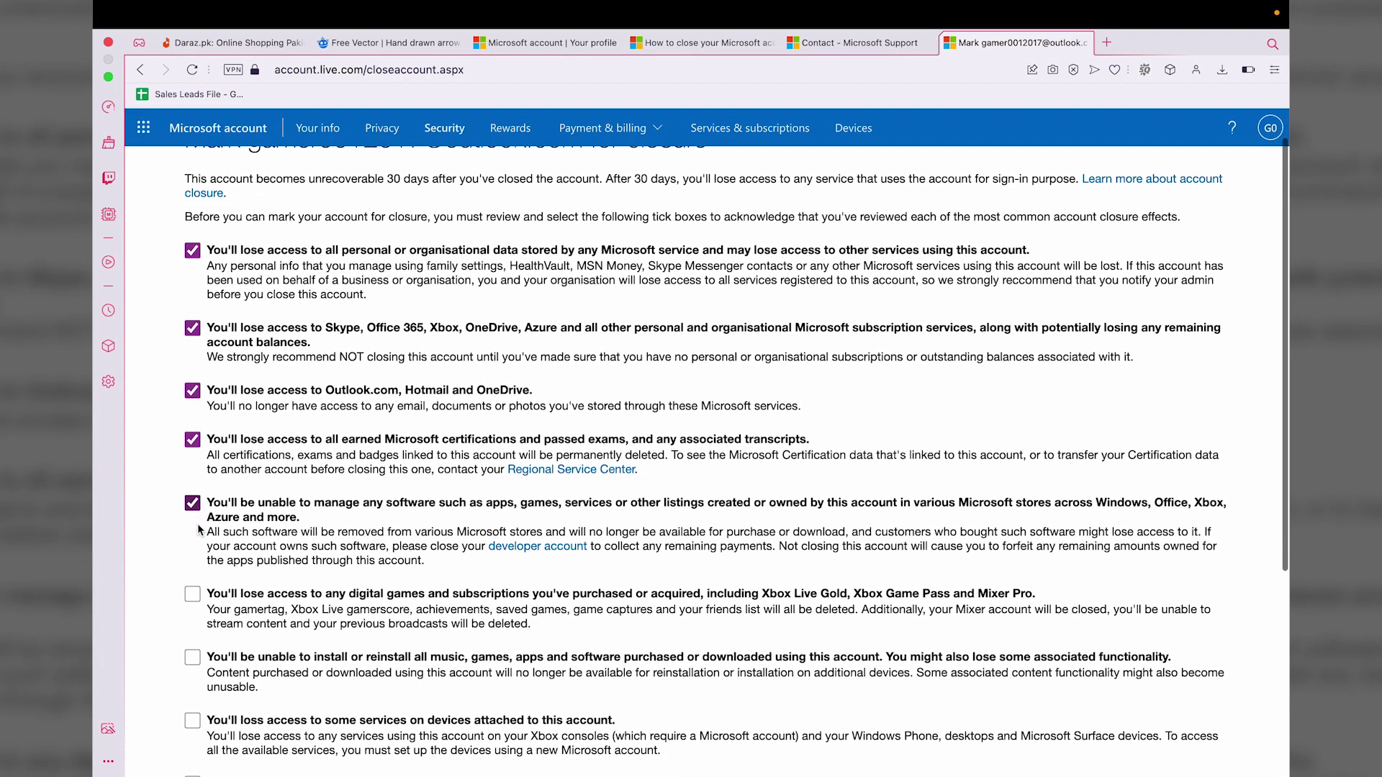
scroll(199, 530, "down", 8)
left_click(193, 284)
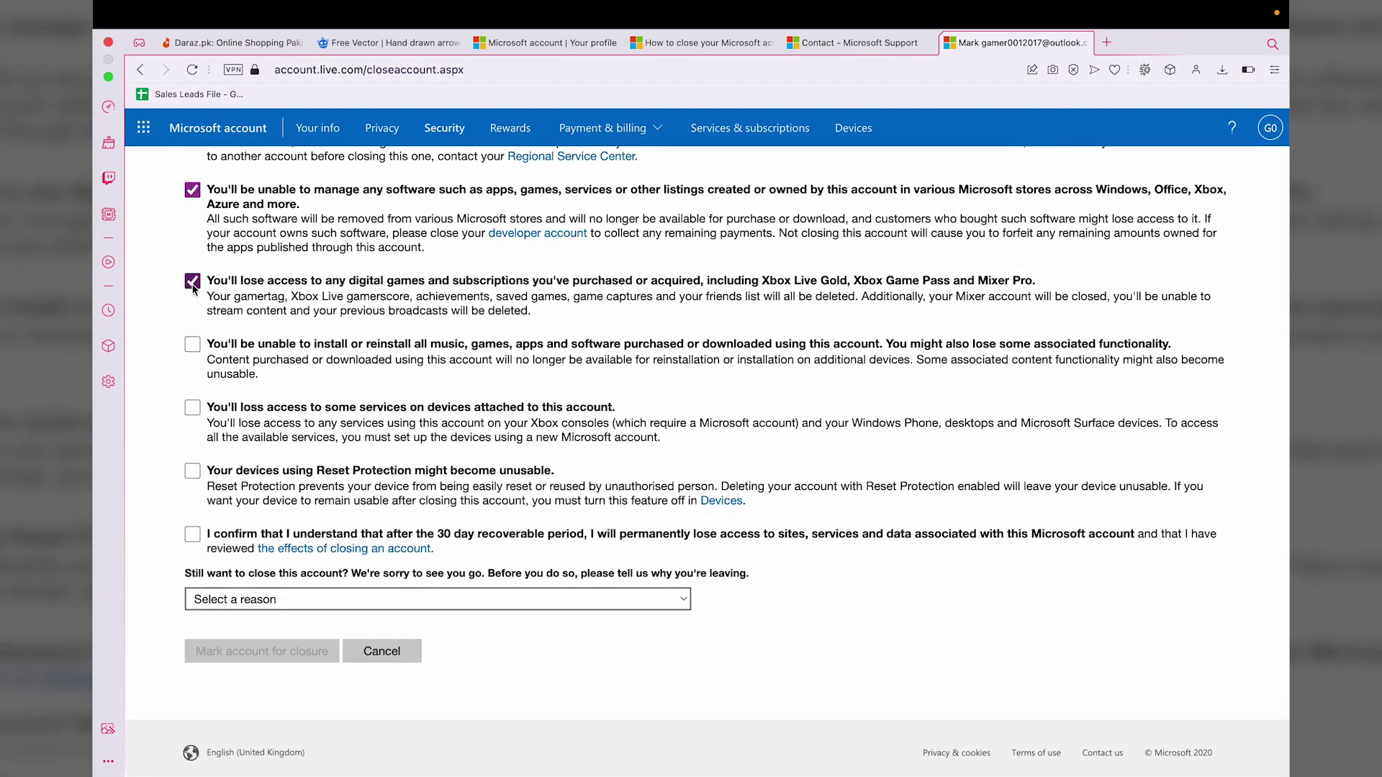
left_click(192, 349)
left_click(194, 413)
left_click(193, 473)
left_click(193, 537)
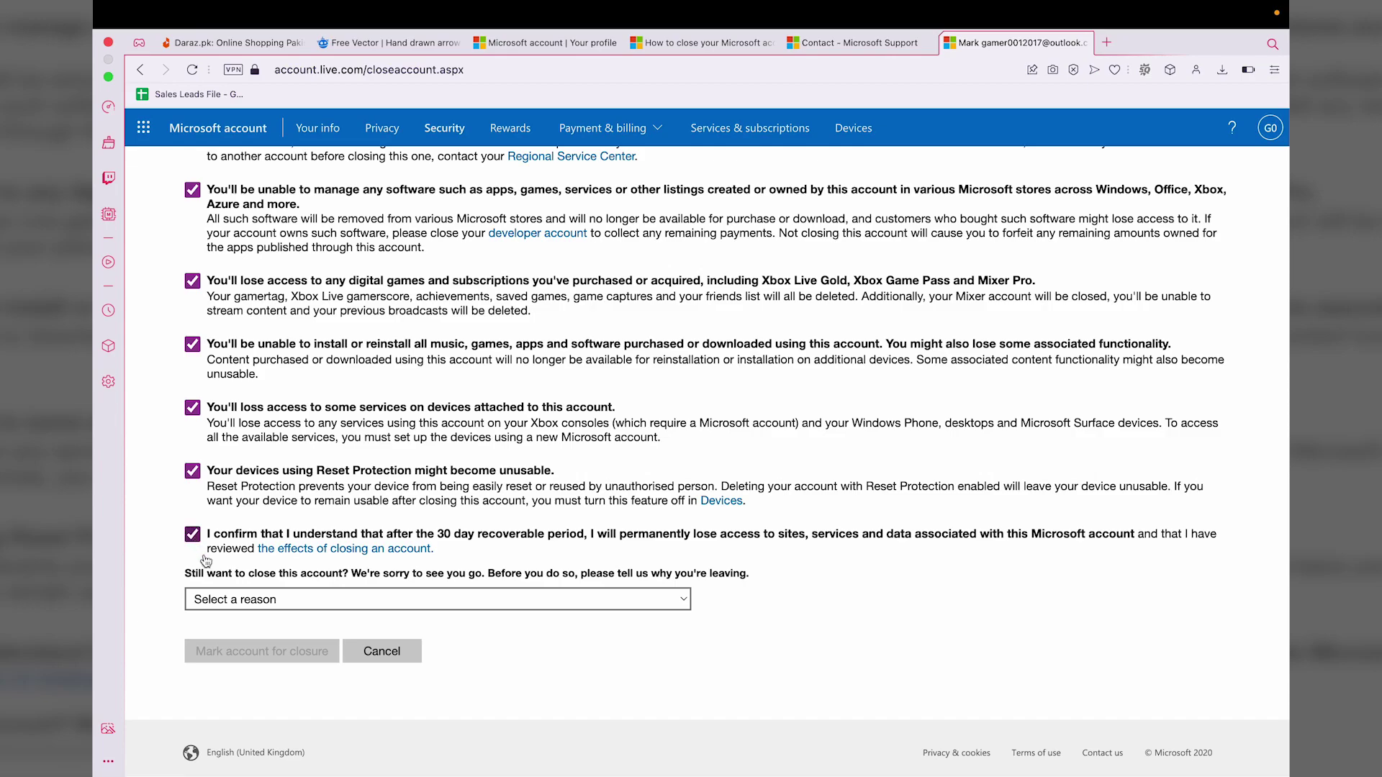
Select 'I no longer want a Microsoft account' as the reason and mark the account for closure
left_click(233, 601)
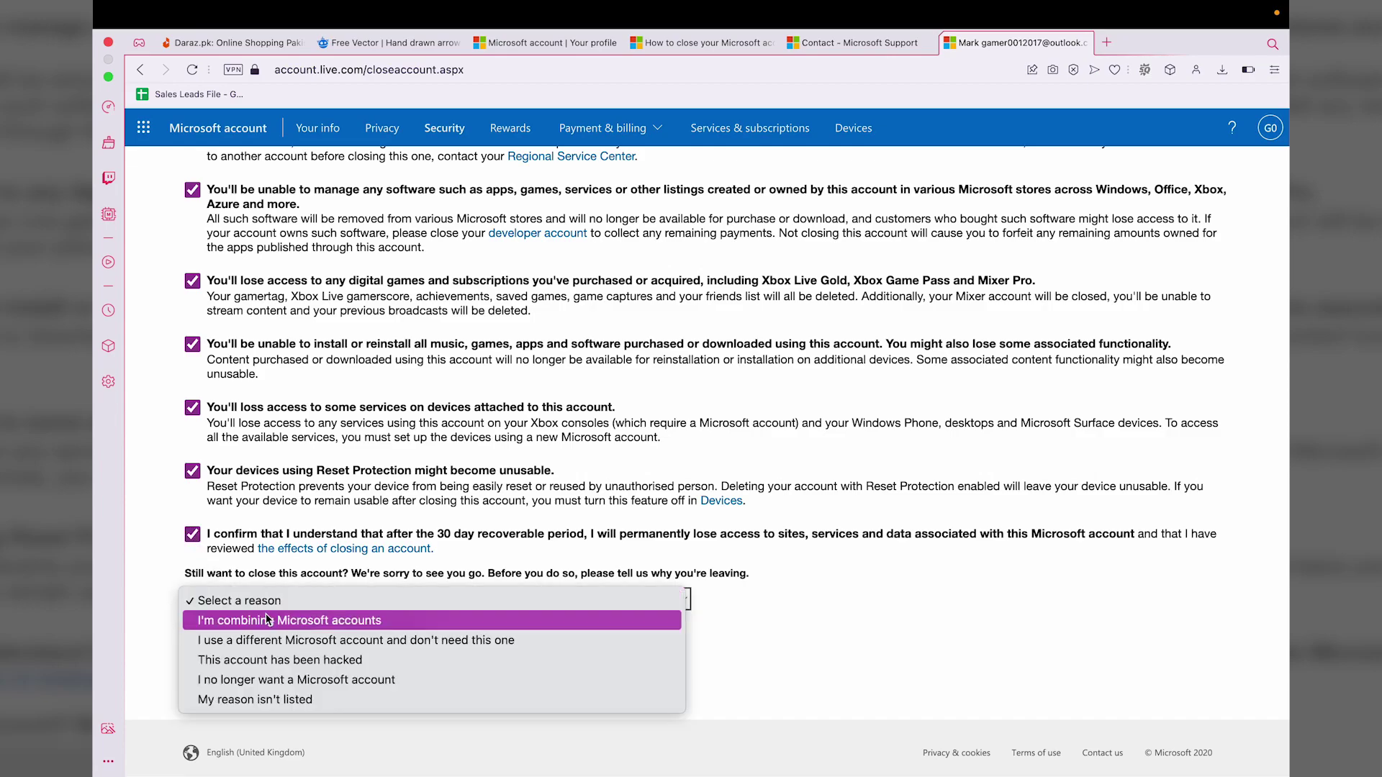
left_click(258, 680)
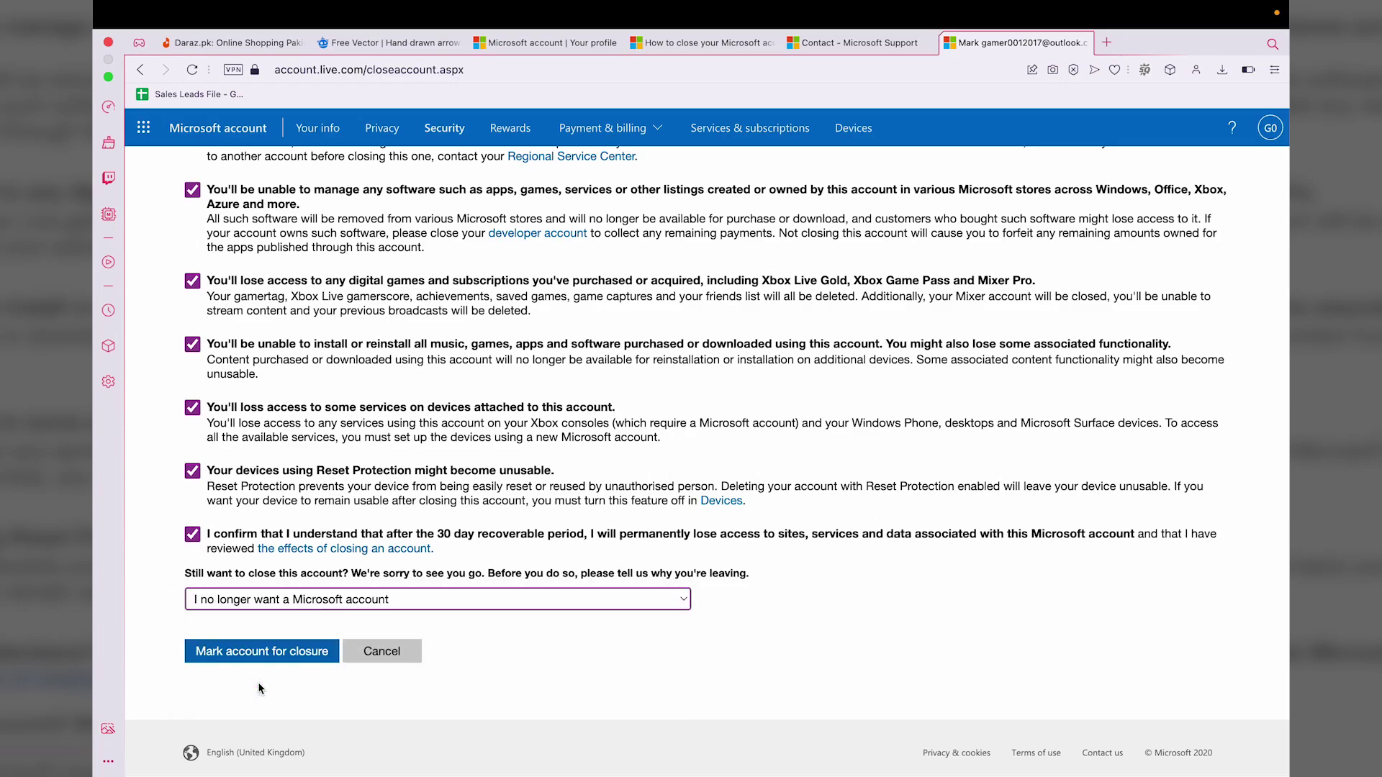
left_click(285, 655)
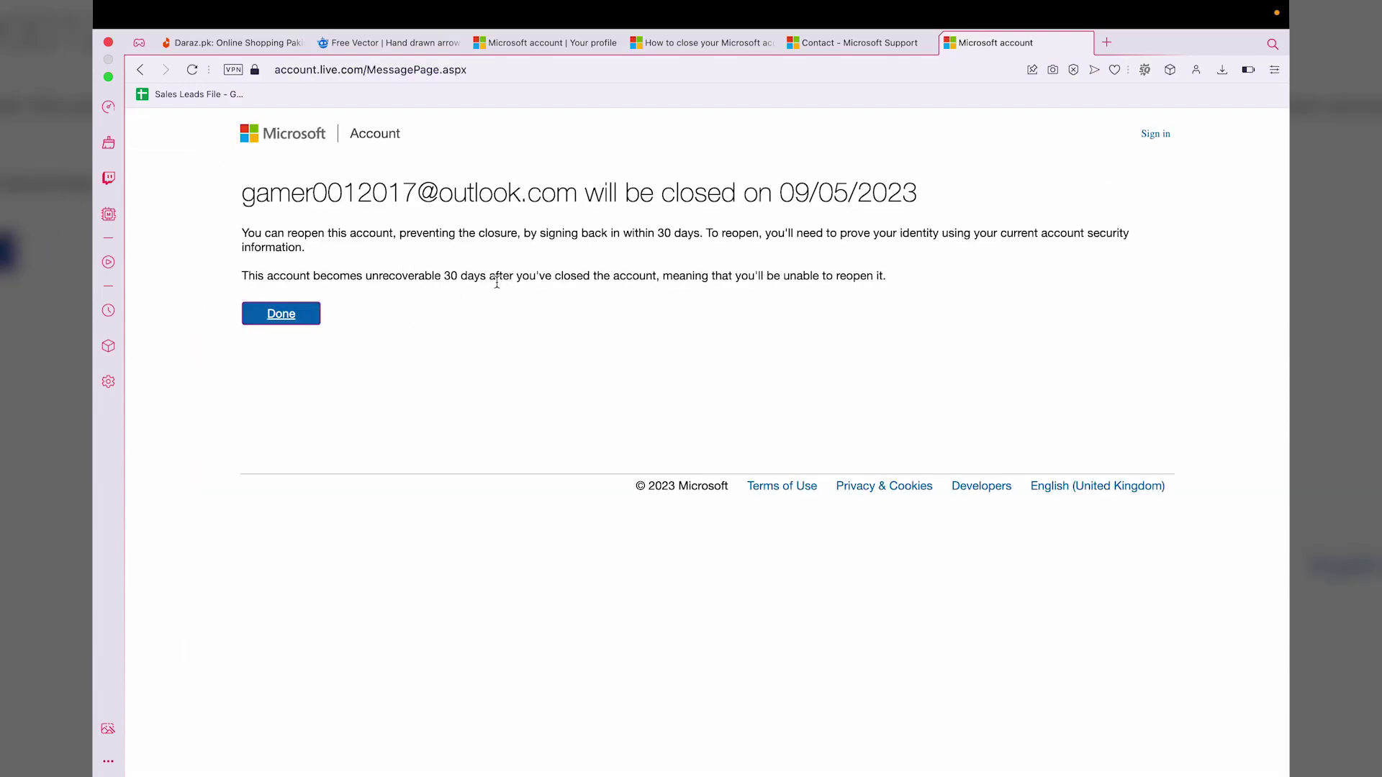
Review the 30-day closure confirmation for 09/05/2023 and dismiss it with Done
left_click_drag(441, 274, 499, 276)
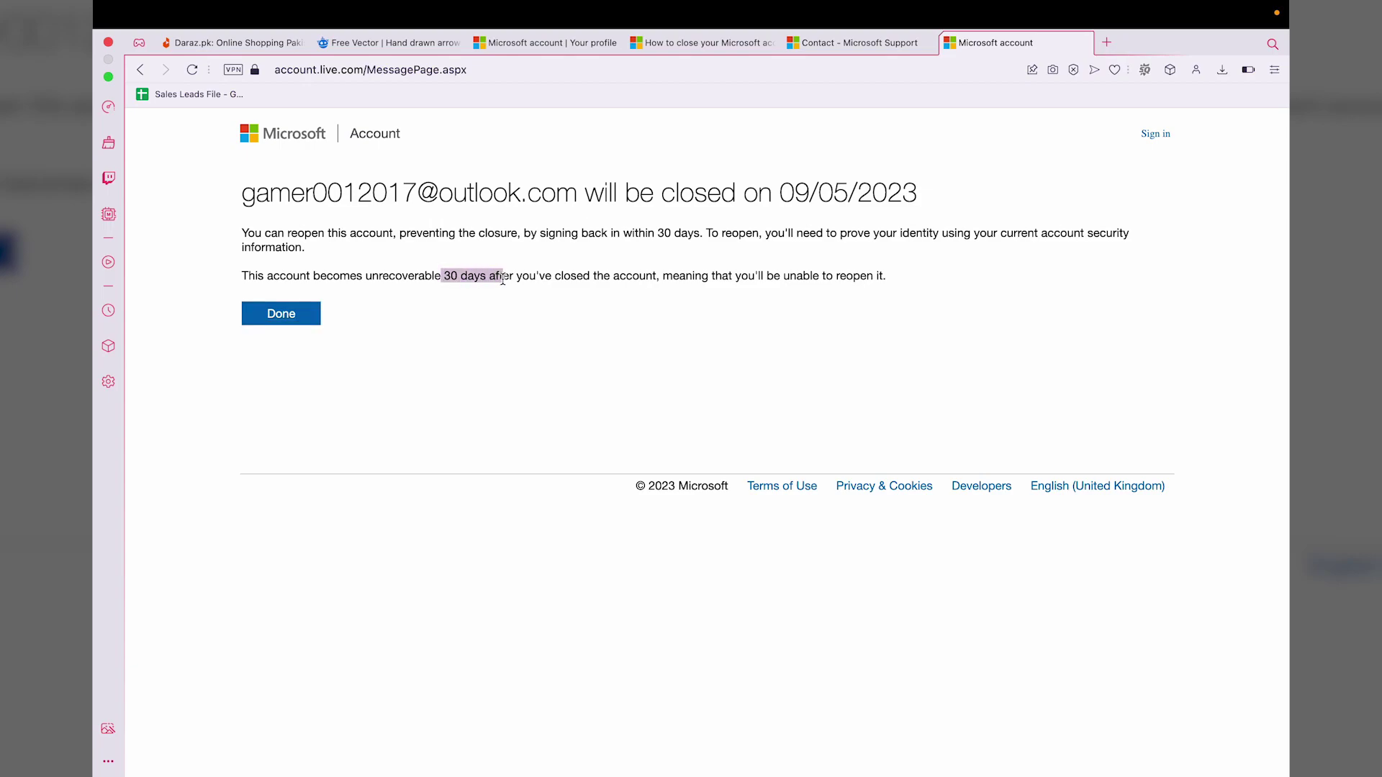
left_click(406, 329)
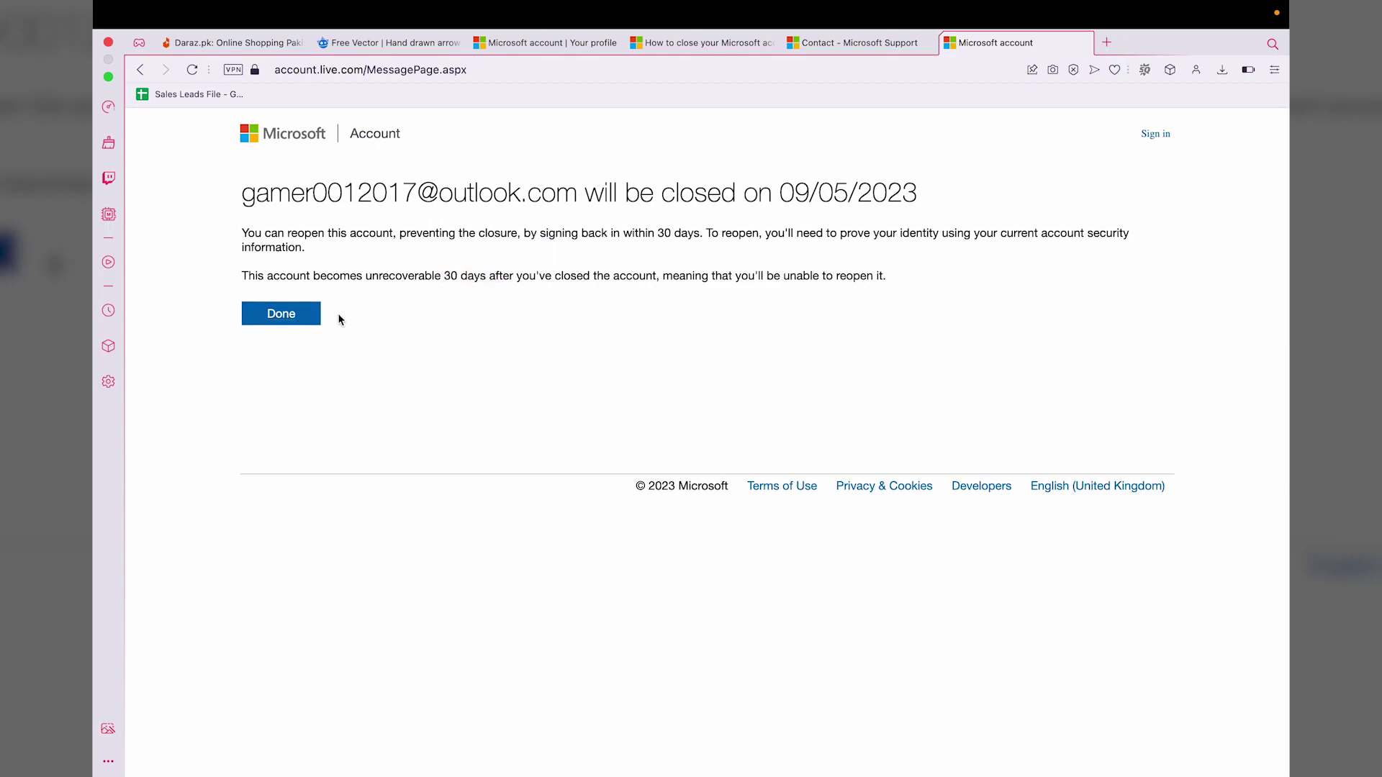
left_click(296, 314)
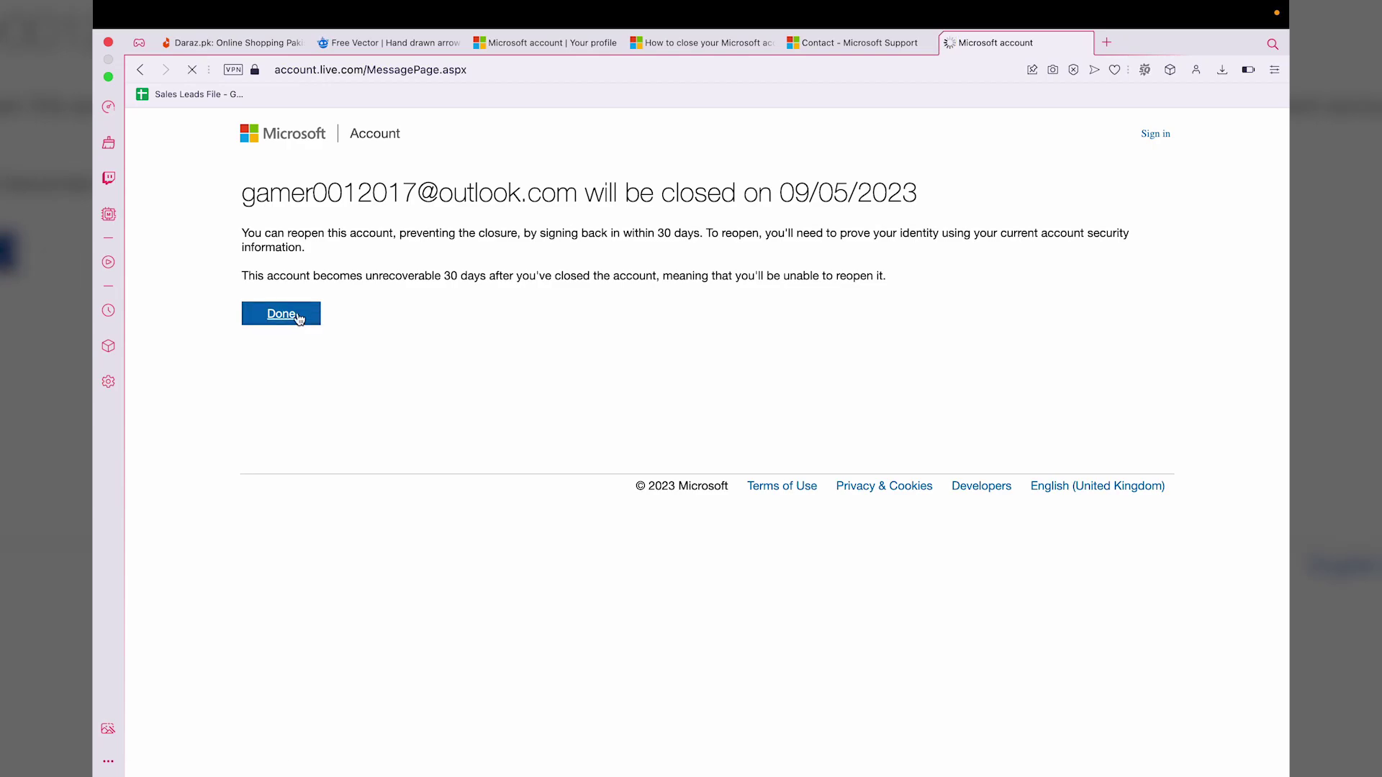